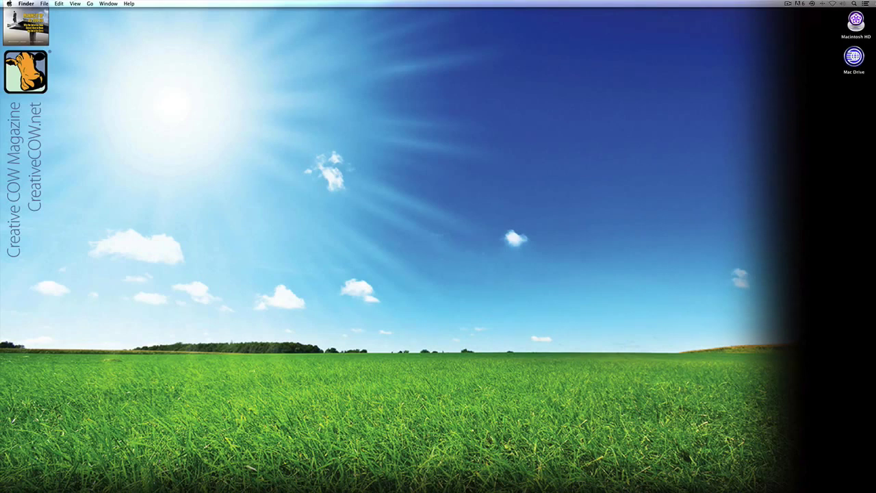
Step: Switch to Avid Symphony, open the clips bin and move it up over the project window
key(super+Tab)
key(super+Tab)
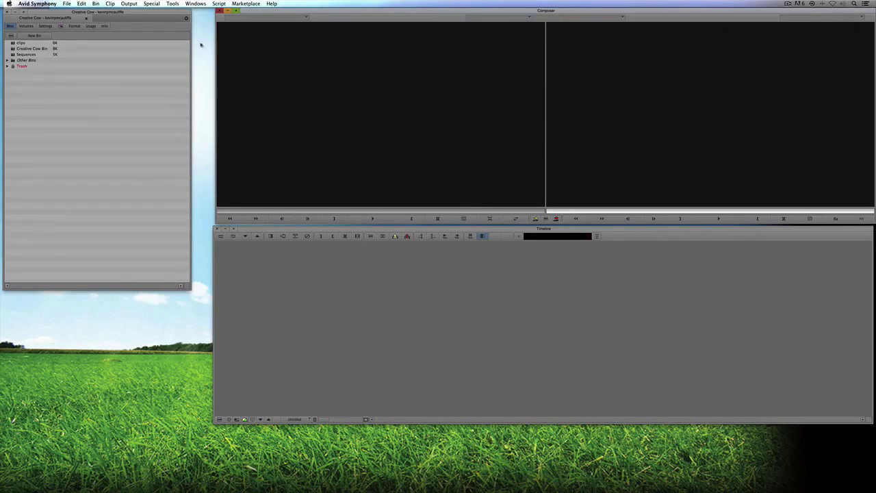
double_click(20, 43)
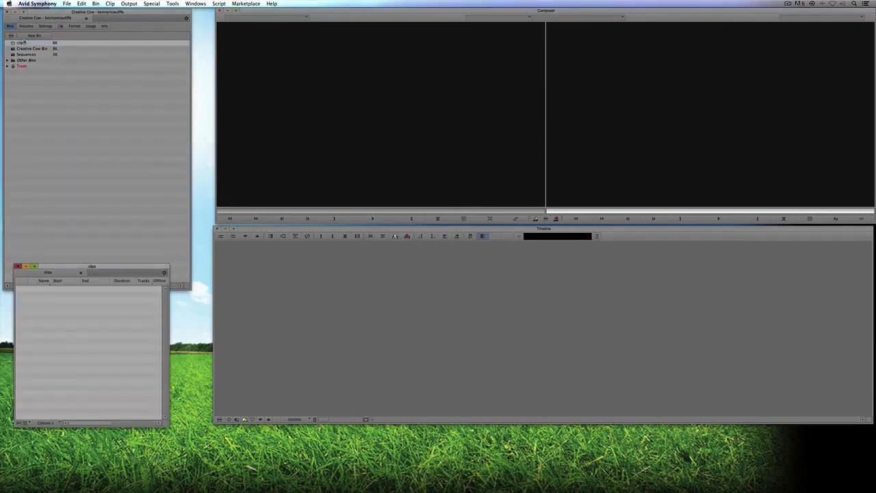
drag(99, 265, 129, 100)
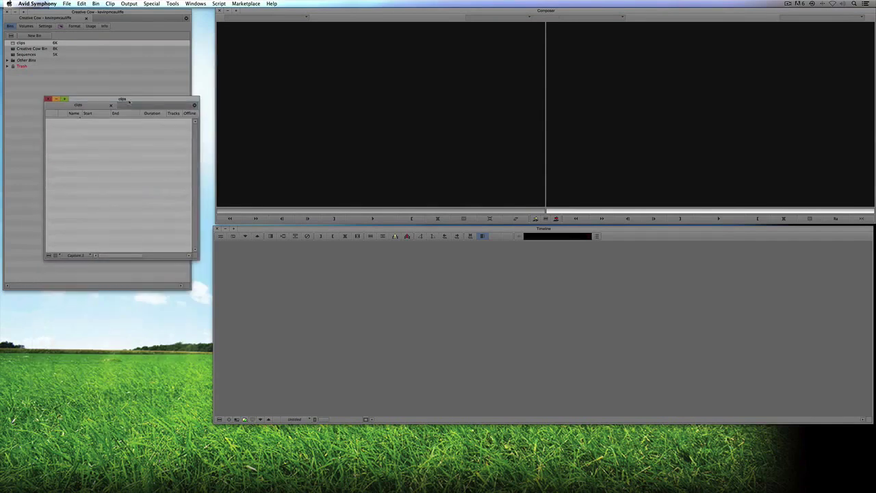
Step: Start a file import into the clips bin and review its target drive, resolution and image import settings
right_click(118, 164)
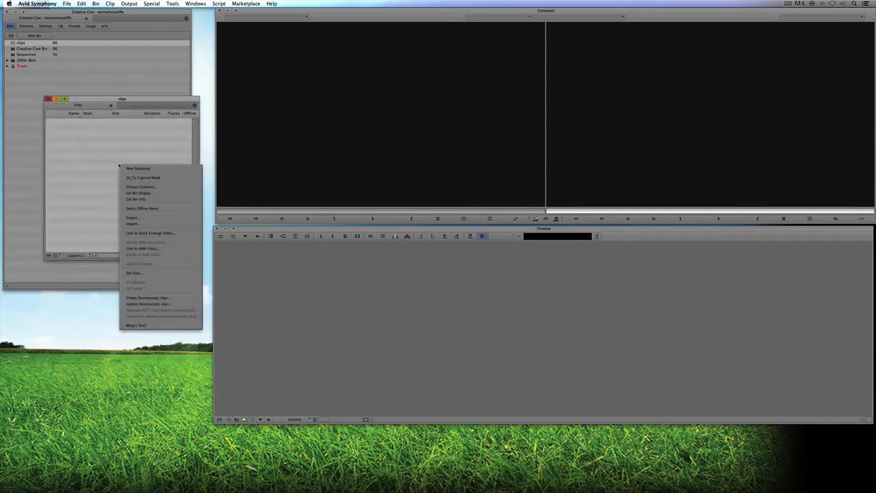
click(148, 219)
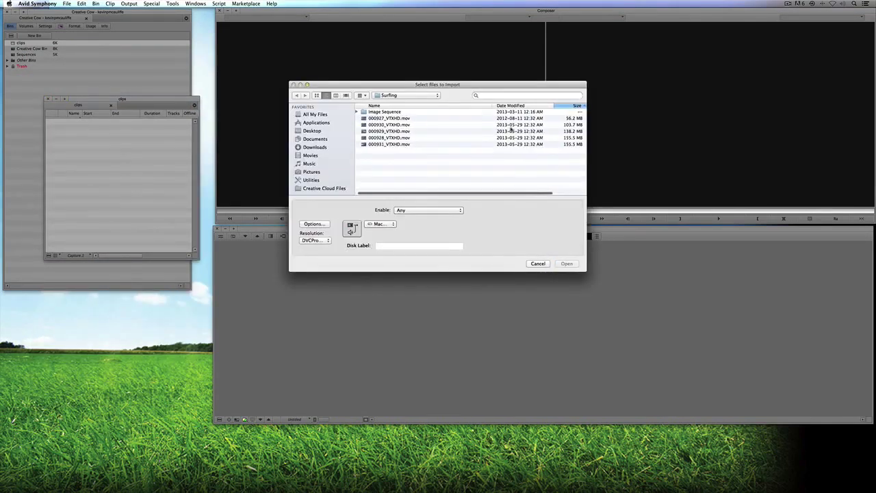
click(405, 119)
shift+click(400, 131)
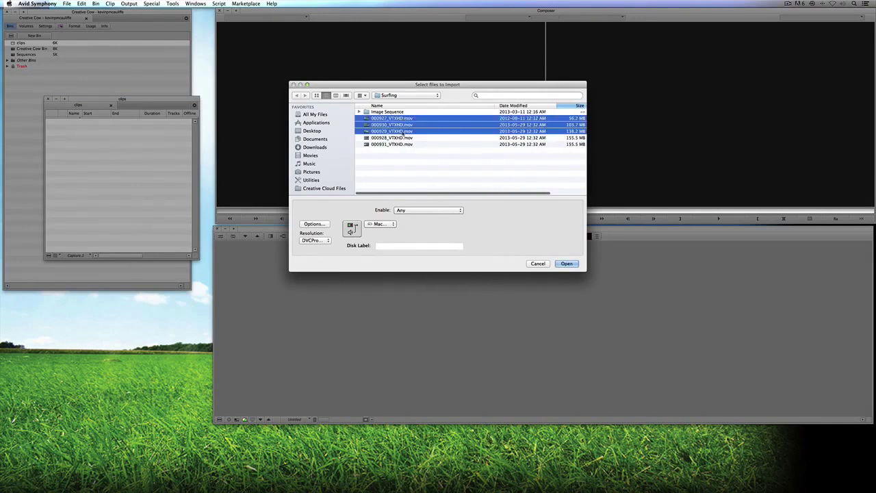
click(384, 225)
click(383, 224)
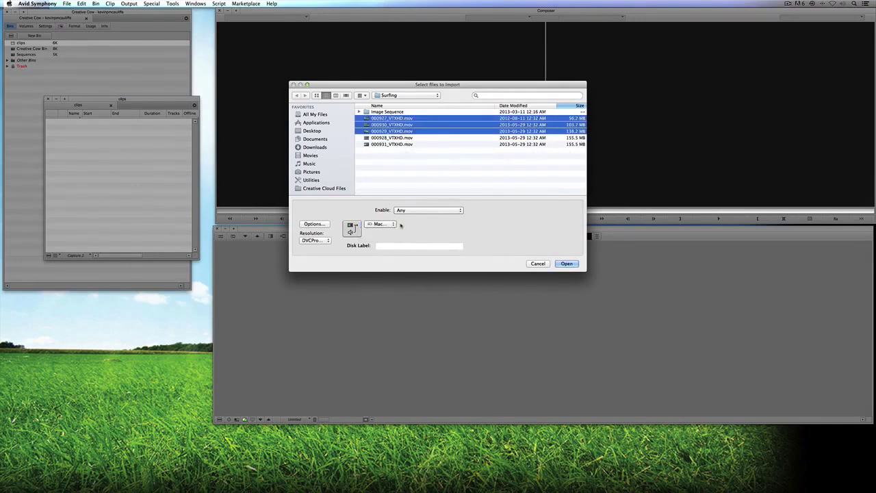
click(316, 240)
click(320, 241)
click(317, 226)
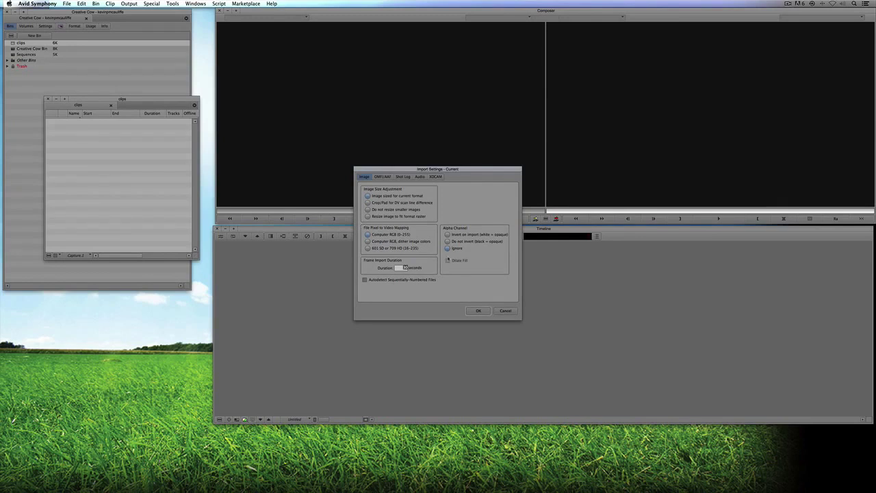
click(479, 311)
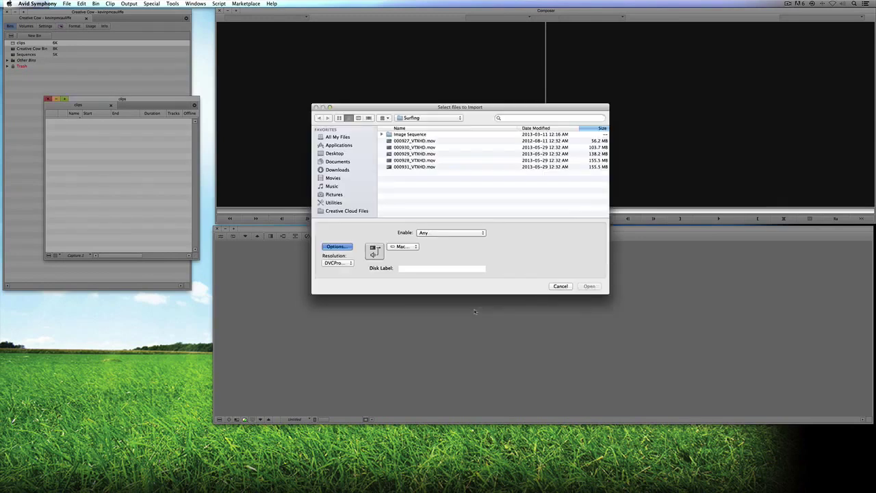
Step: Import 000927_VTXHD.mov, 000930_VTXHD.mov and 000929_VTXHD.mov from the Surfing folder into the clips bin
click(434, 141)
shift+click(435, 155)
click(587, 286)
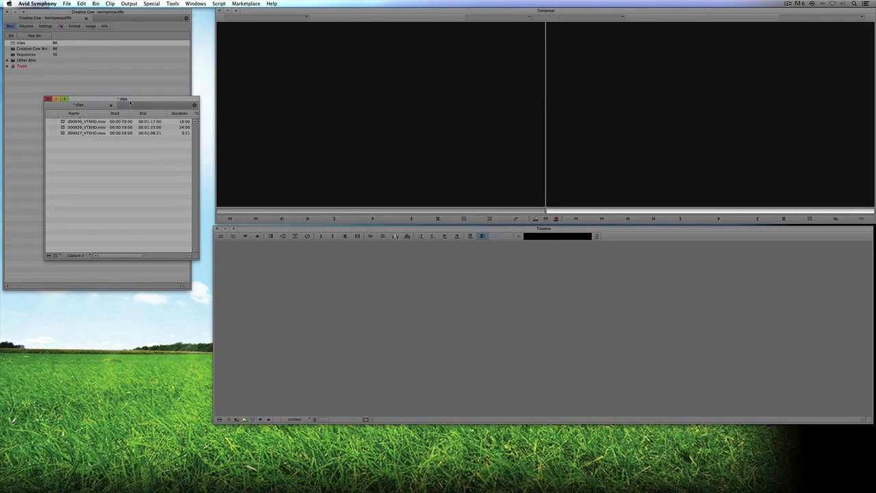
Step: Place the clips bin below the project window, then open the Sequences bin and position it over the project window
drag(130, 103, 111, 302)
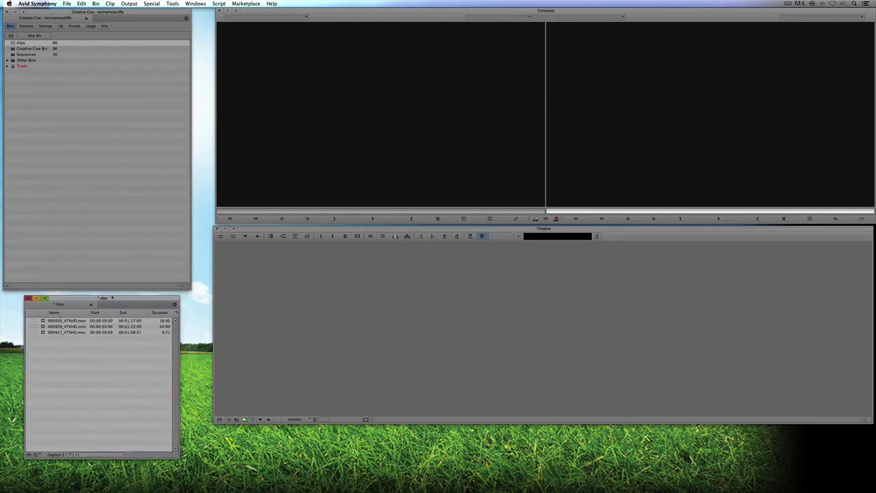
double_click(12, 55)
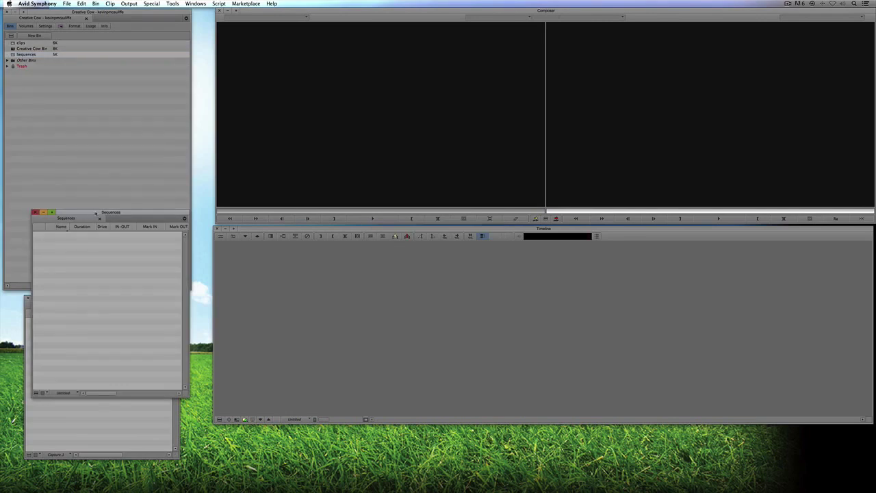
drag(96, 212, 76, 72)
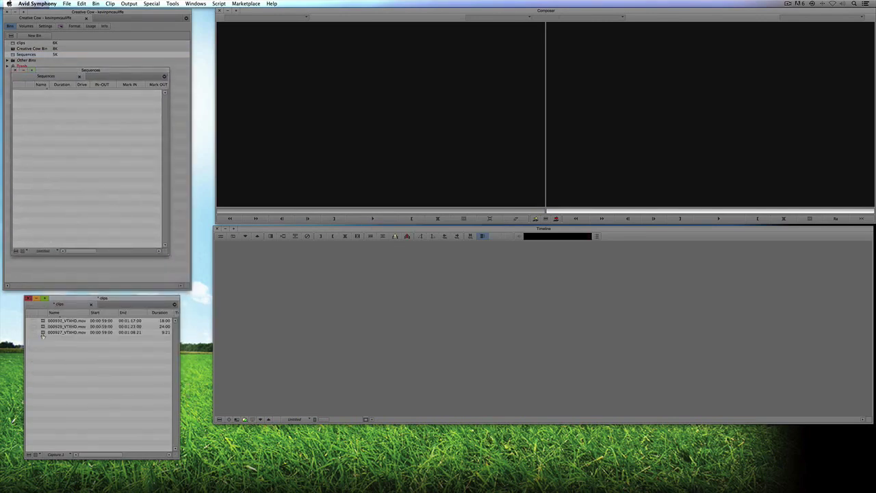
Step: Mark a 3:29 section of 000927_VTXHD.mov starting at 00:01:03:11 and splice it into a new sequence in the Sequences bin
drag(42, 332, 334, 127)
drag(315, 209, 332, 211)
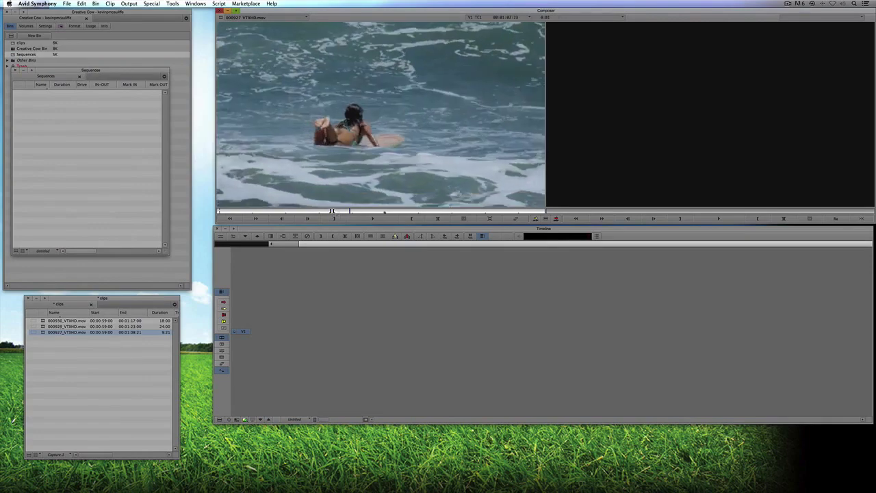
key(l)
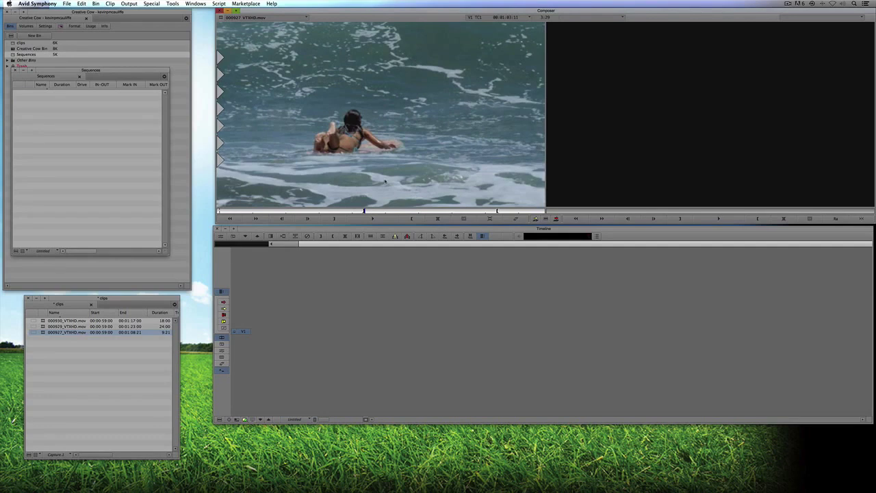
key(v)
click(421, 210)
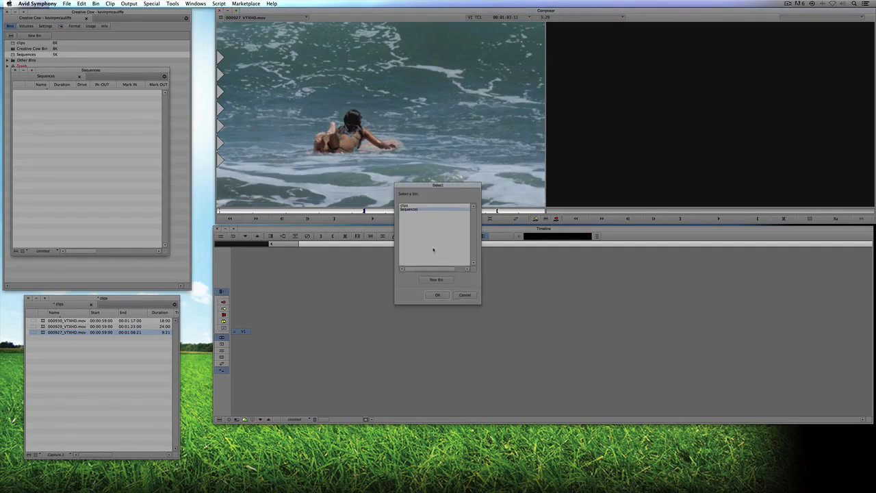
click(438, 294)
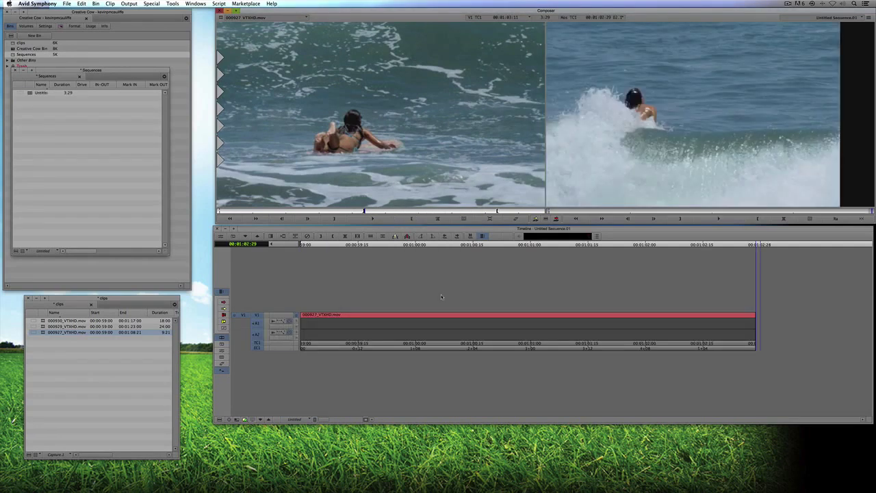
Step: Mark a section of about 7 seconds in 000929_VTXHD.mov starting at 00:01:12:26 and splice it at the sequence's end
double_click(48, 326)
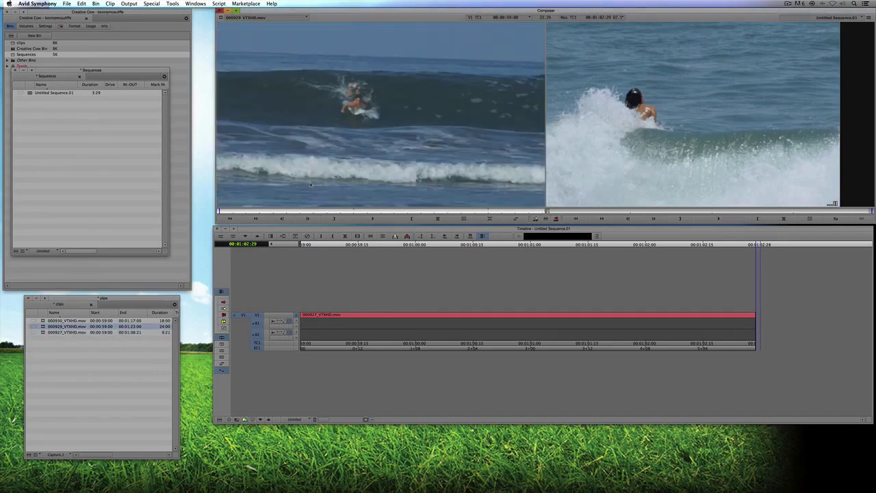
drag(307, 214, 501, 207)
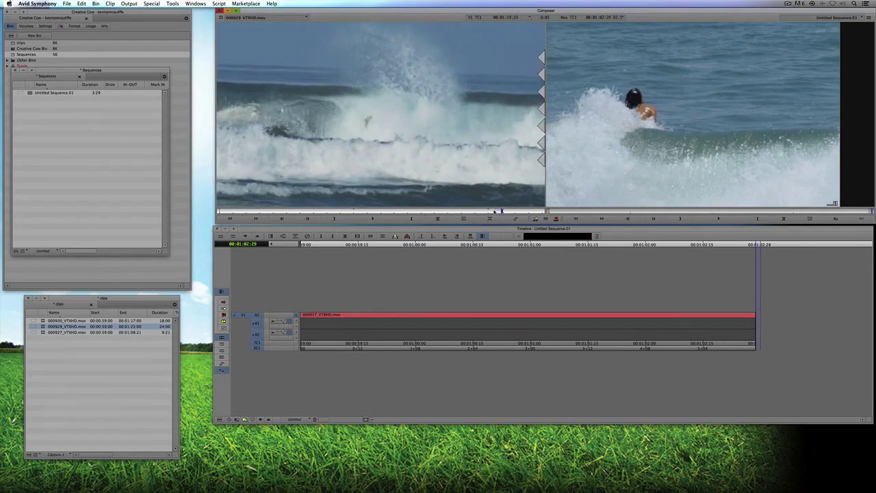
key(j)
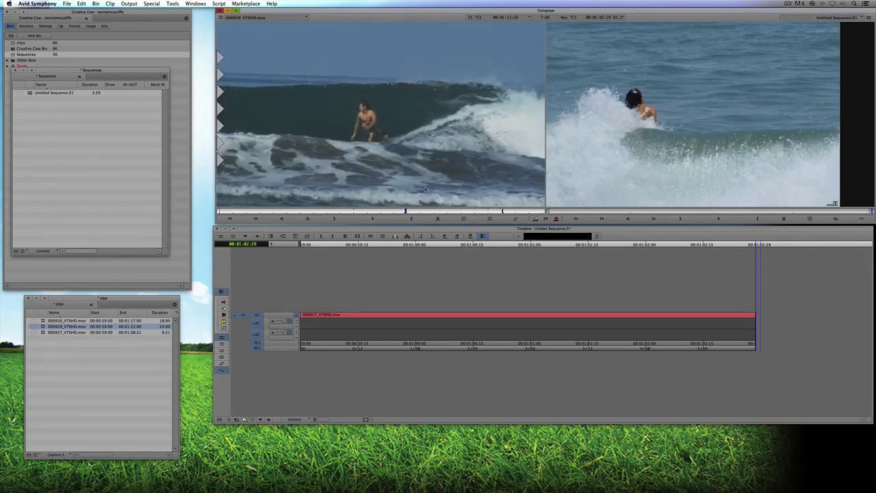
key(v)
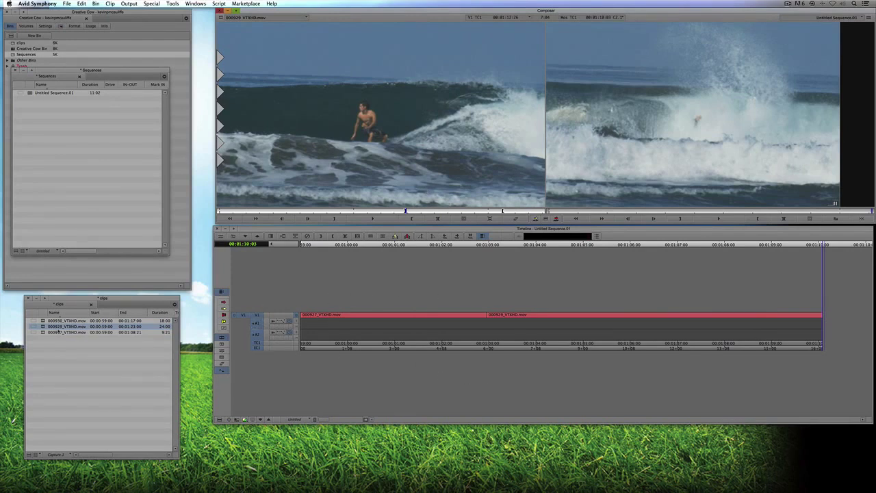
Step: Mark a section of about 7 seconds in 000930_VTXHD.mov, splice it at the sequence's end and scrub through the edit
drag(42, 320, 337, 173)
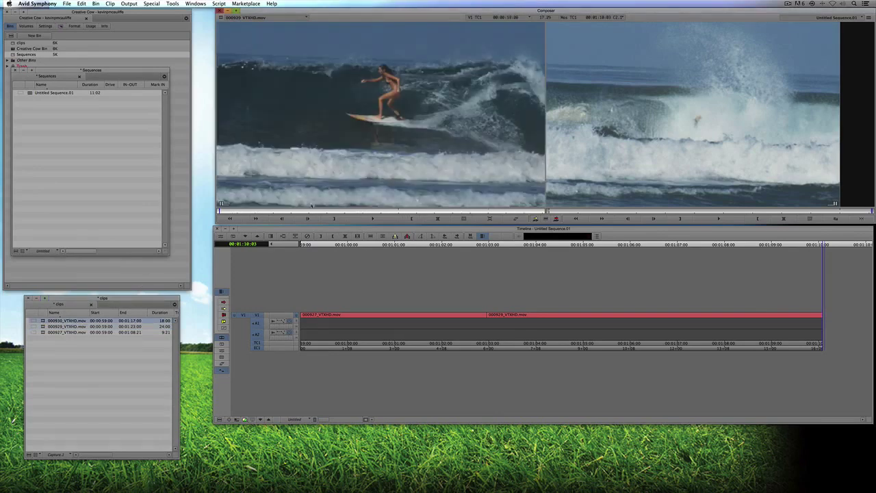
mouse_move(311, 206)
mouse_down()
mouse_move(473, 212)
mouse_move(343, 212)
mouse_up()
key(o)
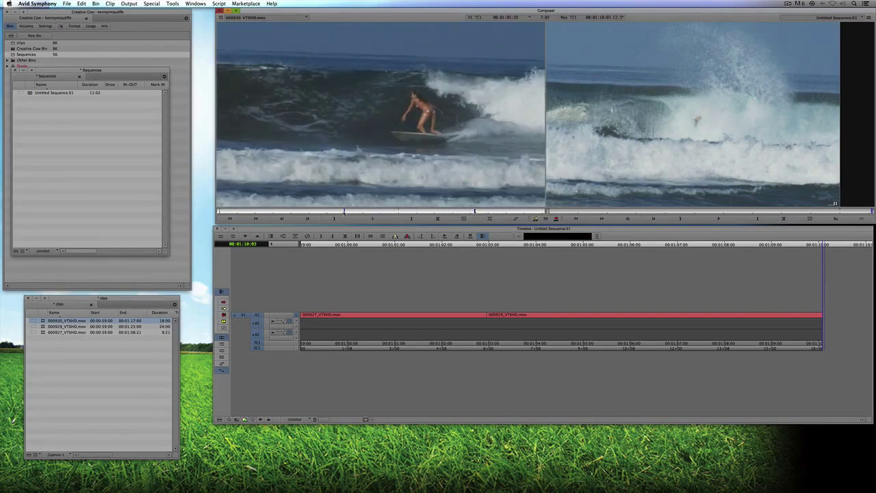
key(i)
key(v)
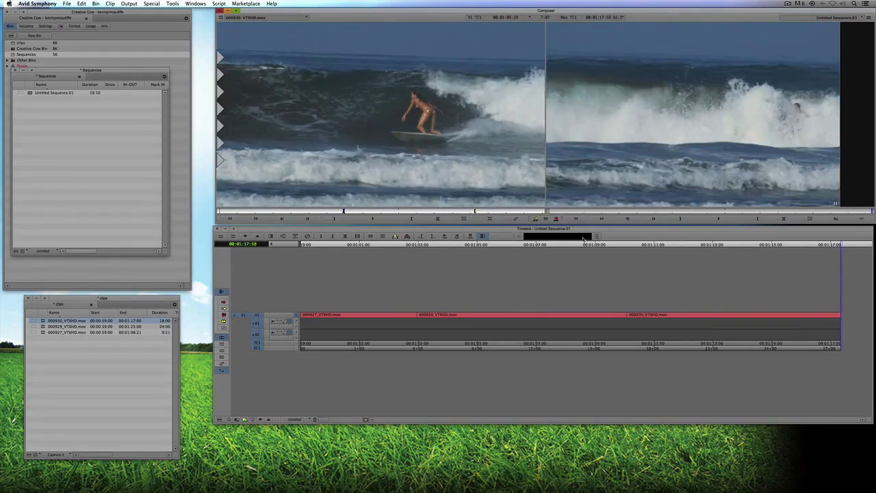
click(644, 313)
click(565, 321)
drag(348, 323, 676, 321)
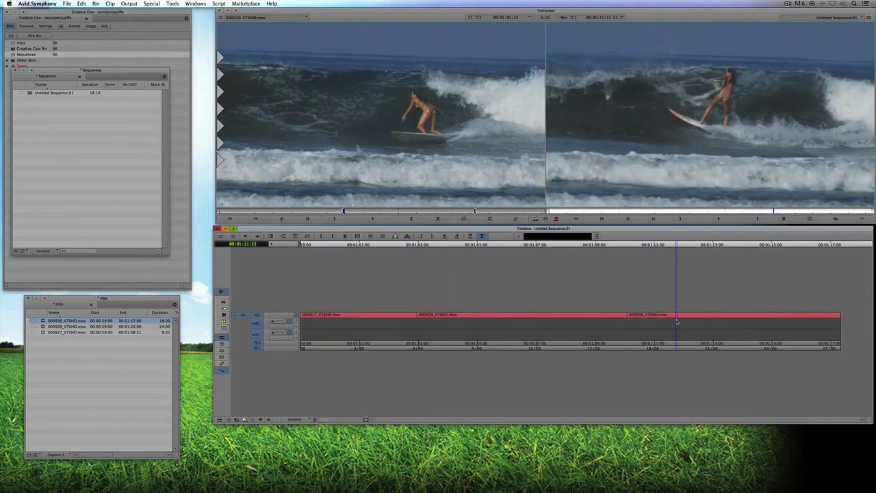
Step: Rename the sequence in the Sequences bin to "surfing"
click(50, 93)
text(s)
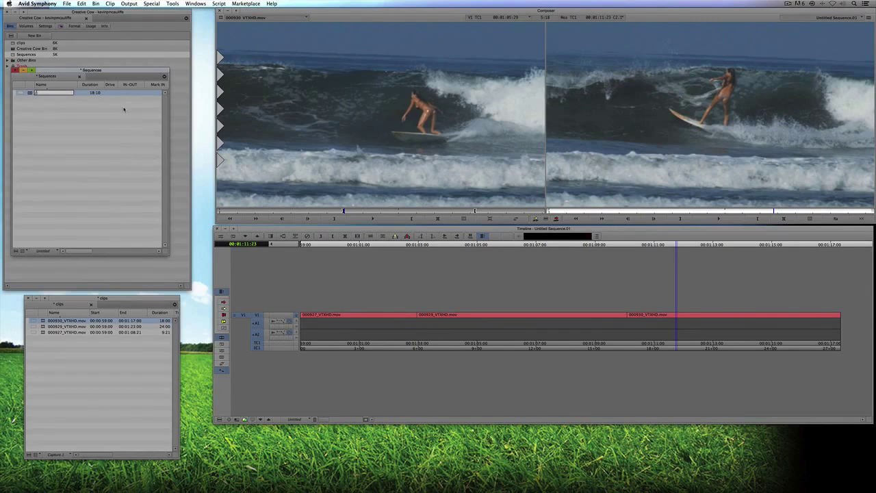
text(urfing)
key(Return)
Step: Close the Sequences bin and the clips bin
click(15, 70)
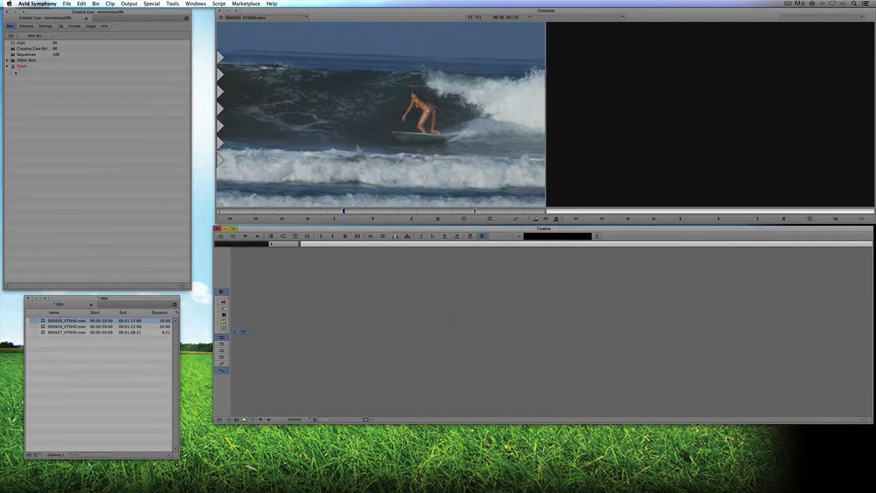
click(90, 302)
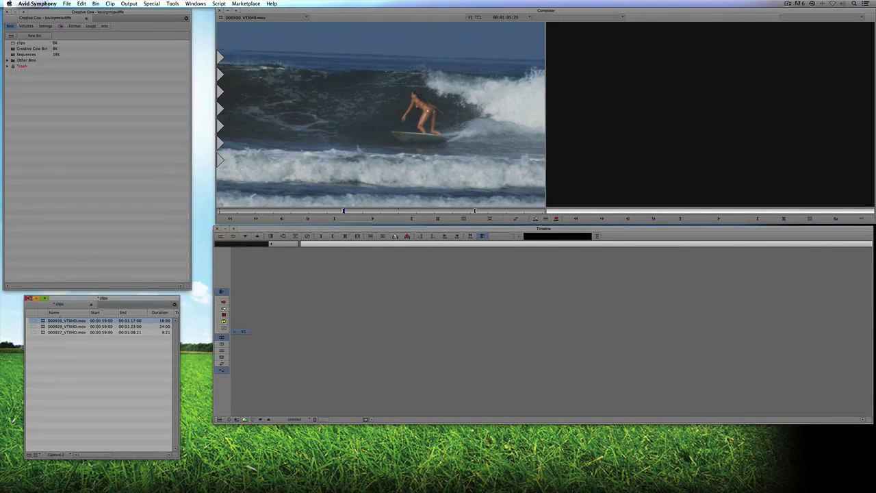
click(28, 298)
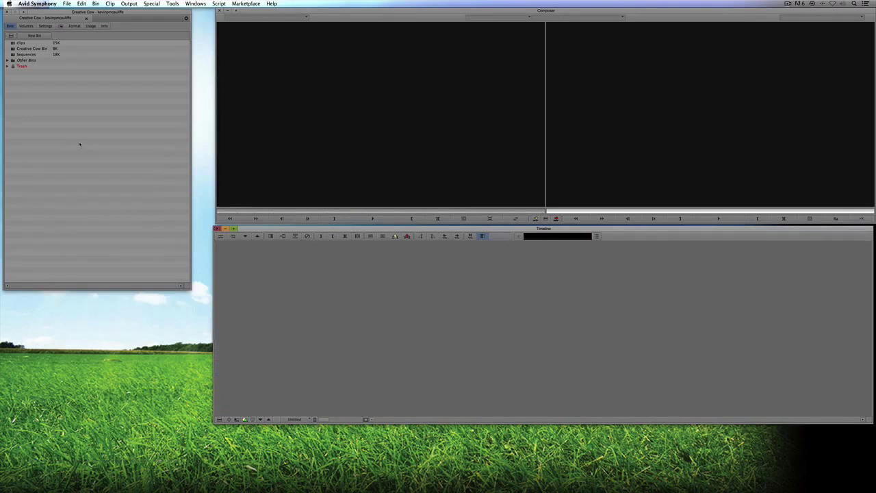
Step: Delete only the associated media files of all three clips in the clips bin, keeping the master clips, and close the bin
double_click(12, 43)
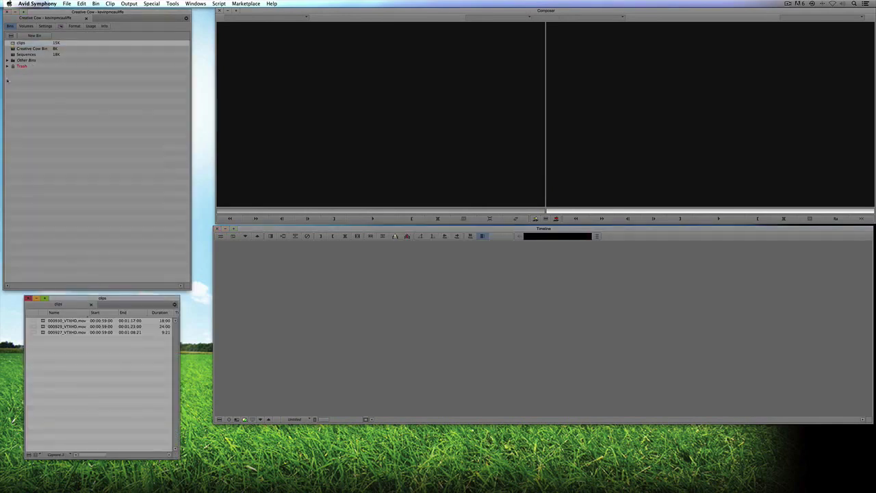
key(super+a)
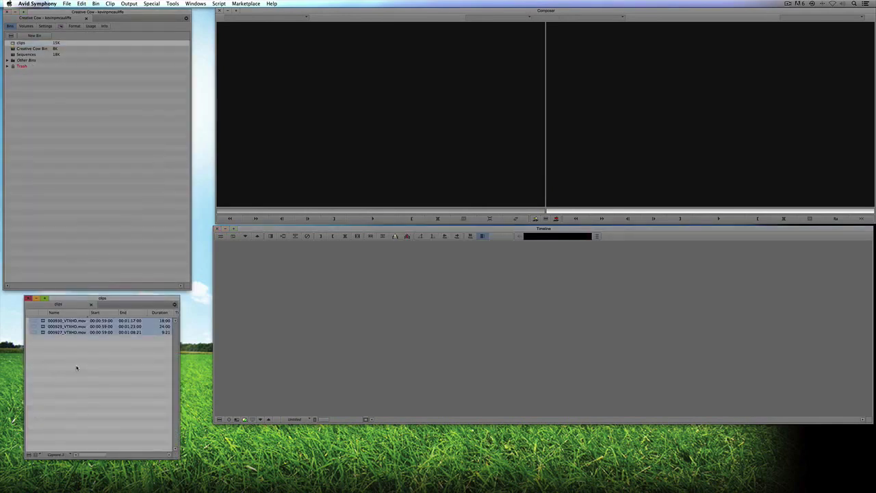
key(Delete)
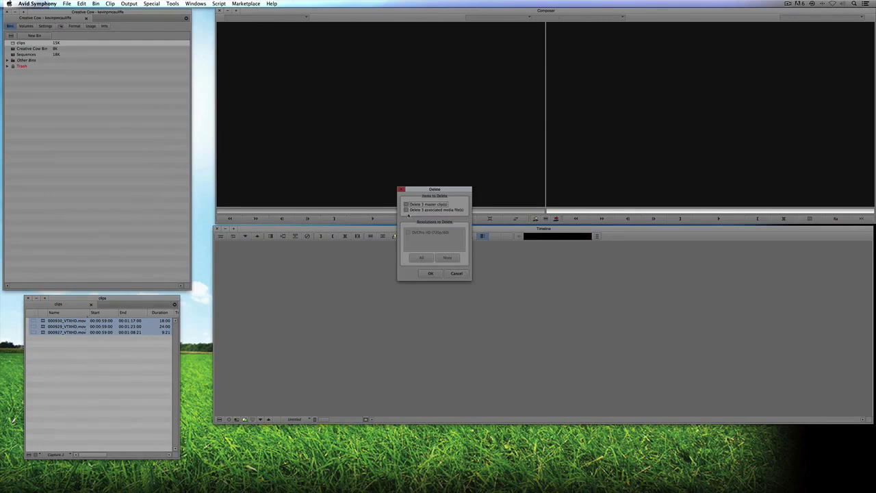
click(407, 211)
click(431, 272)
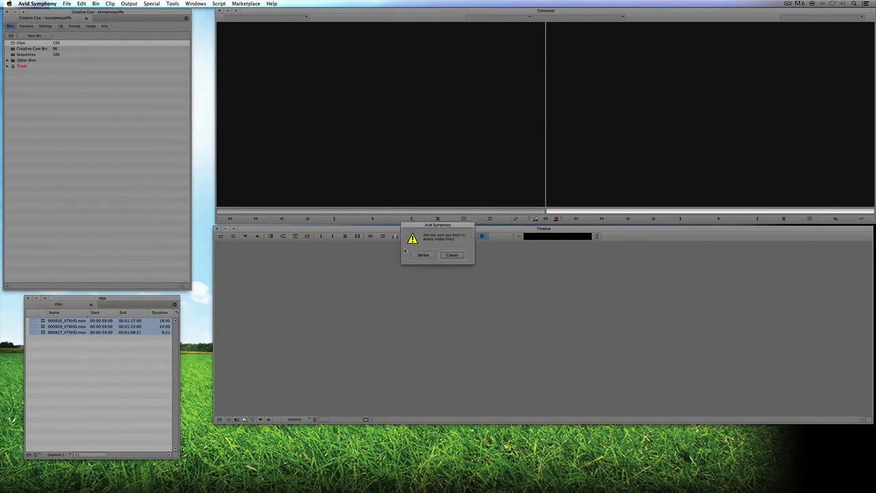
click(424, 254)
click(110, 352)
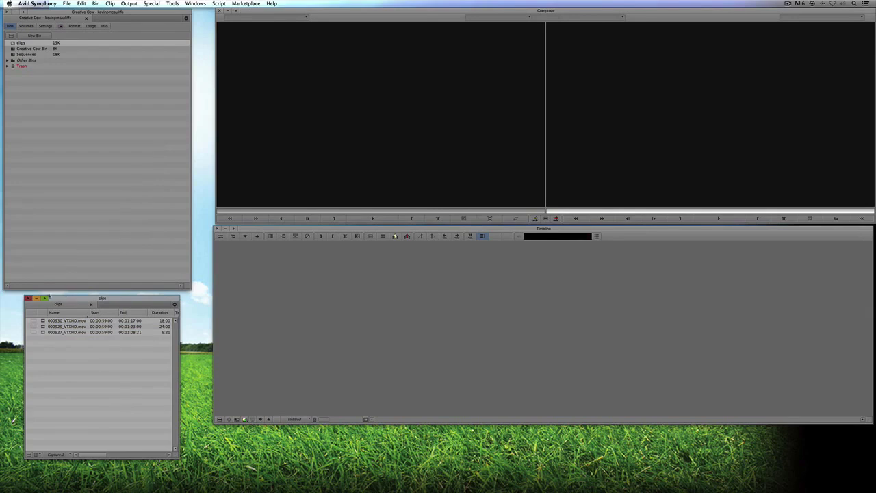
click(28, 298)
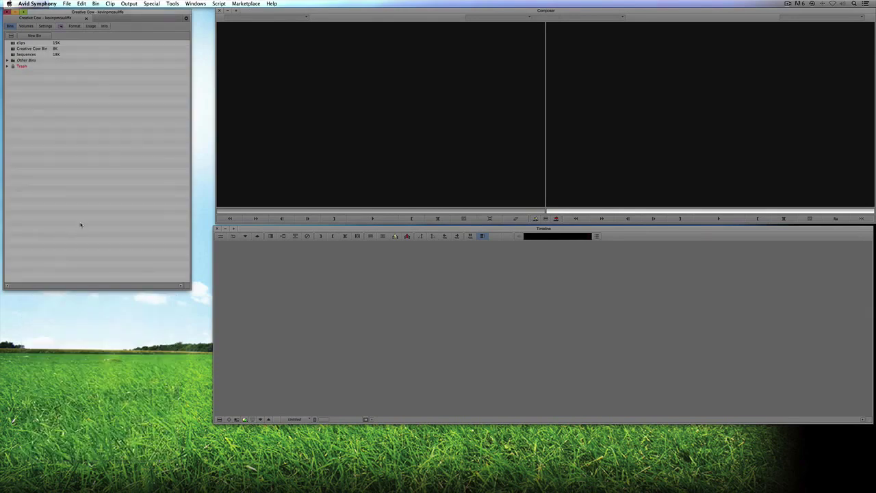
Step: Open the Sequences bin, place it below the project window and load the Surfing sequence
double_click(14, 55)
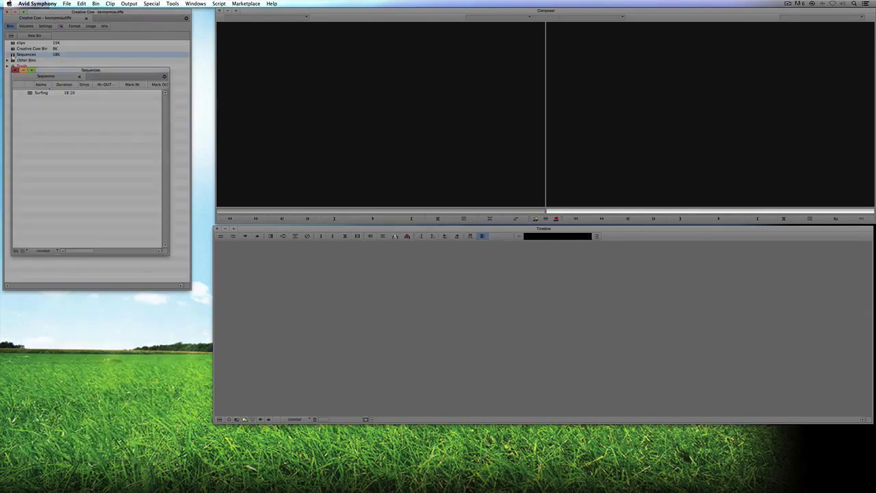
drag(41, 71, 56, 293)
double_click(45, 315)
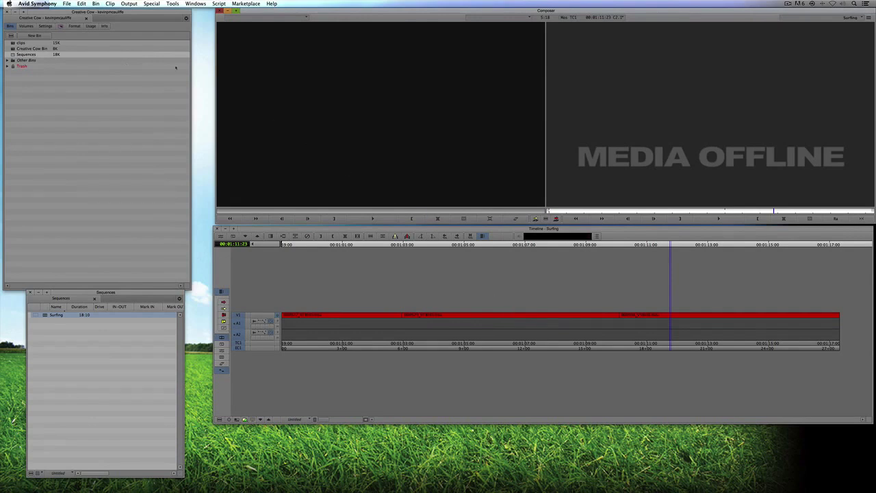
Step: Batch import only the offline media of all three clips in the clips bin, checking the current import settings before importing
double_click(12, 43)
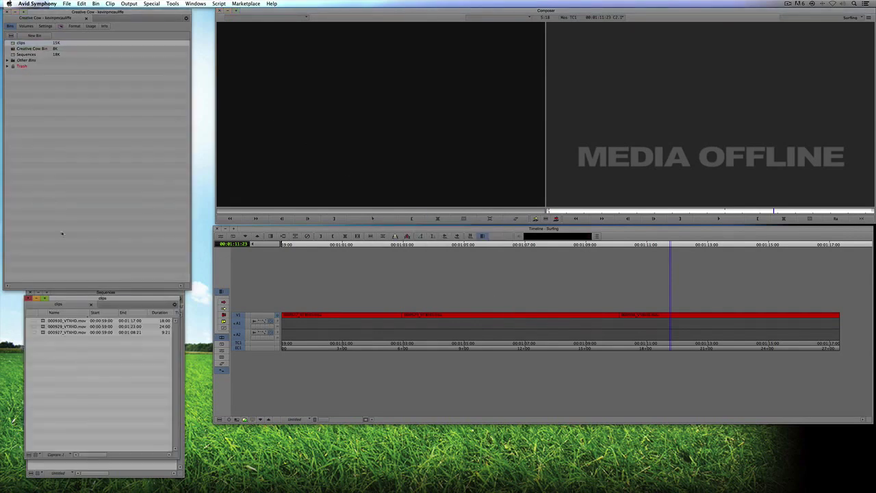
key(super+a)
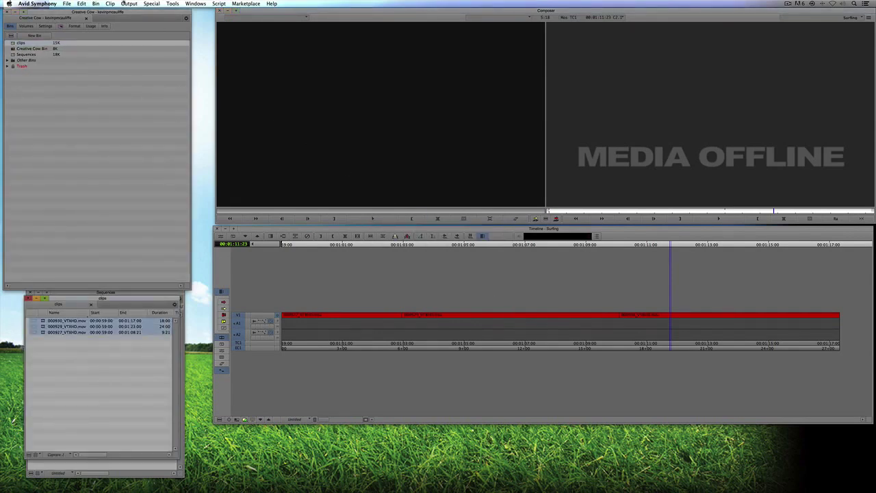
click(110, 4)
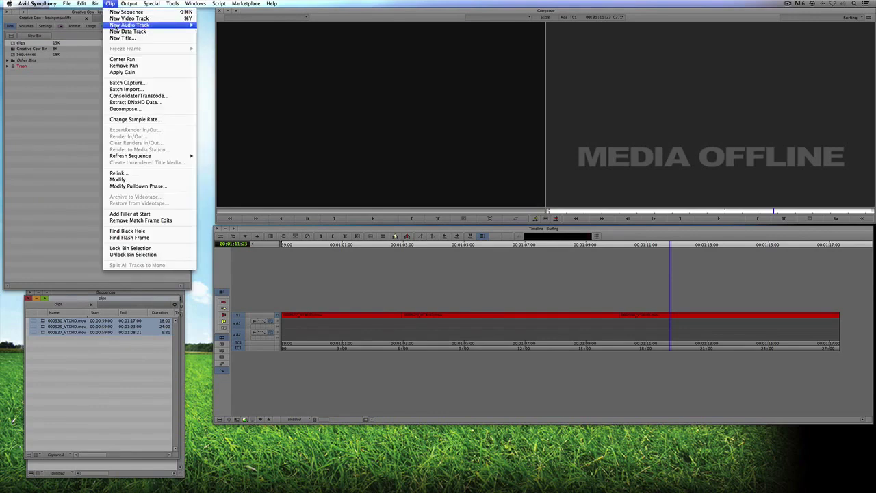
click(127, 89)
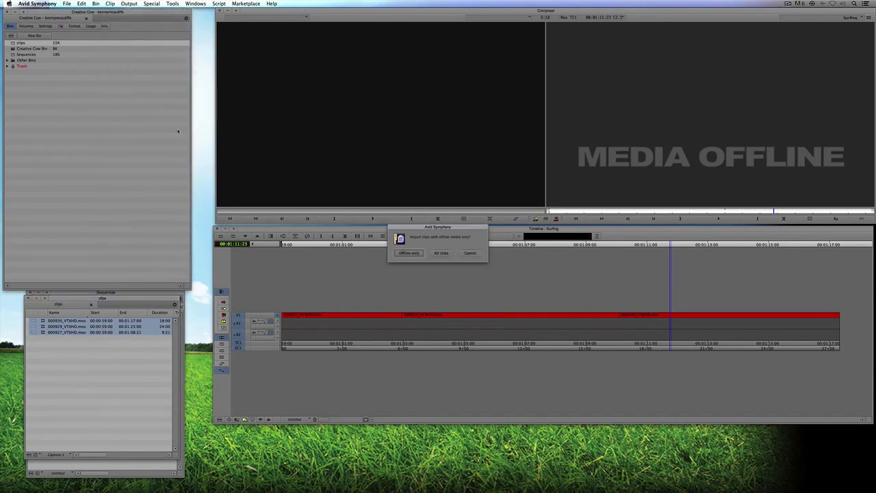
click(409, 253)
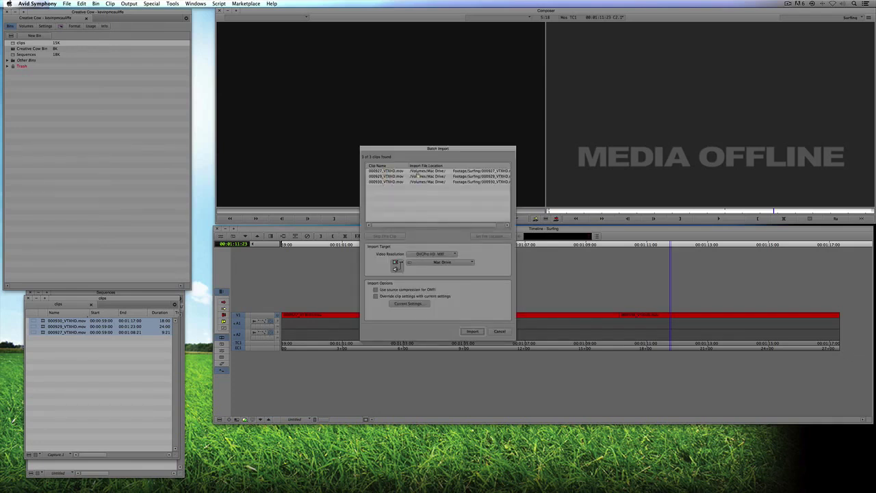
click(477, 333)
click(411, 303)
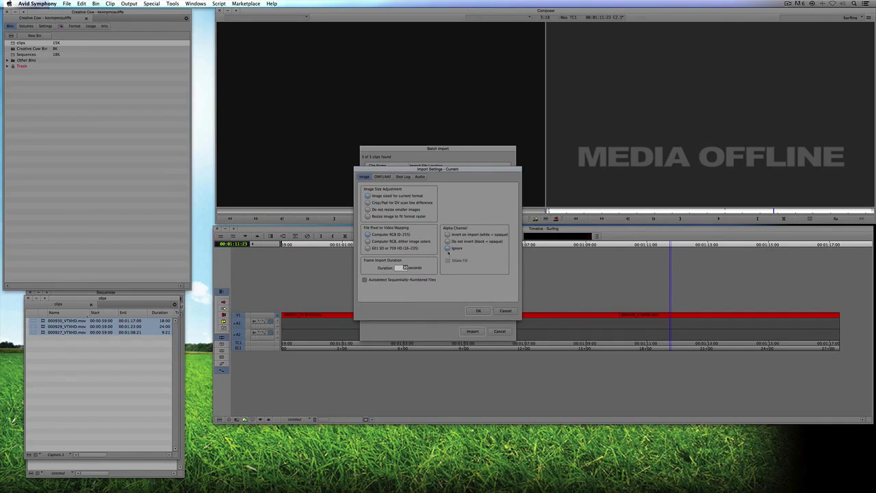
key(Escape)
key(Return)
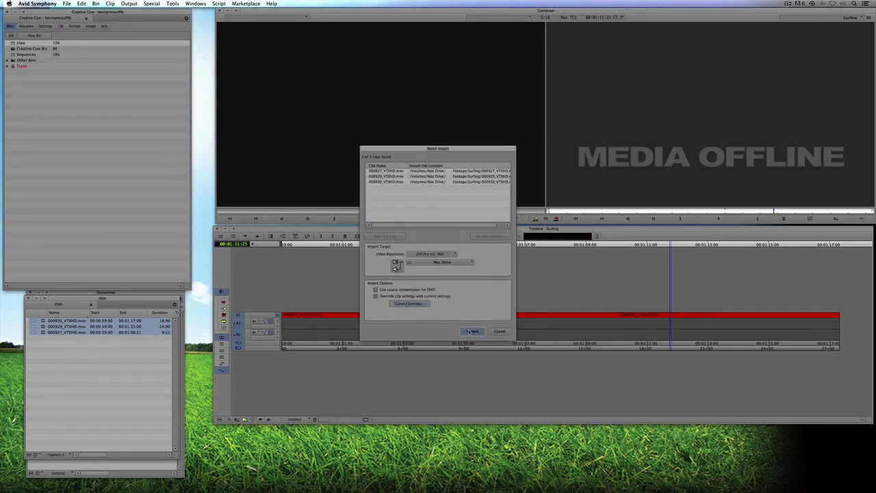
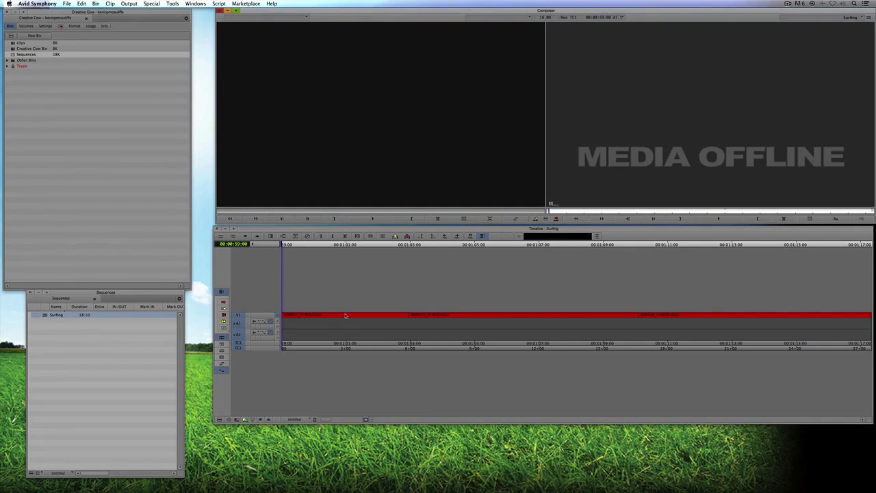
Step: Scrub the Surfing sequence to about 00:01:00:21, then inspect the contents of the clips bin and close it
mouse_move(346, 315)
mouse_down()
mouse_move(835, 316)
mouse_move(440, 329)
mouse_move(400, 322)
mouse_move(792, 318)
mouse_move(336, 313)
mouse_up()
key(super+slash)
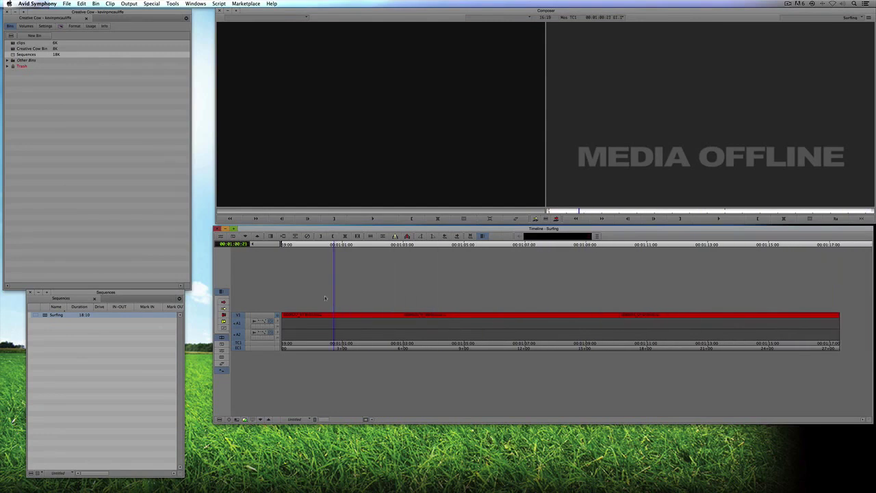
double_click(12, 44)
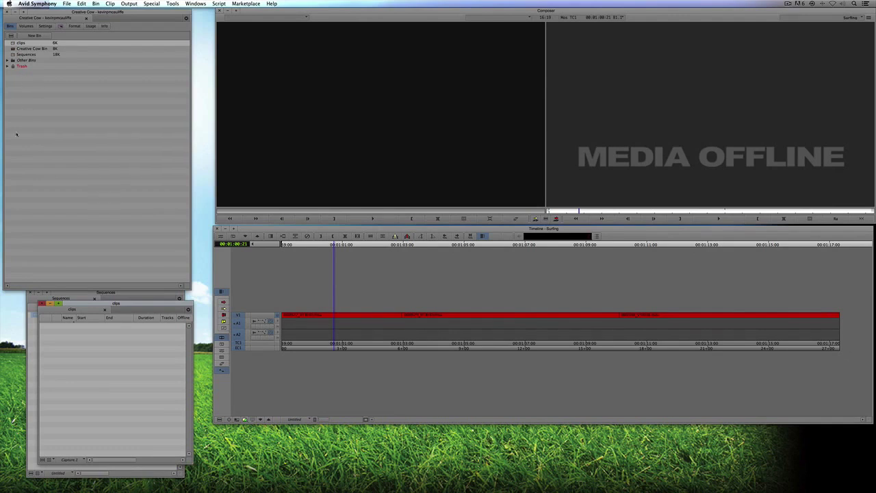
click(42, 303)
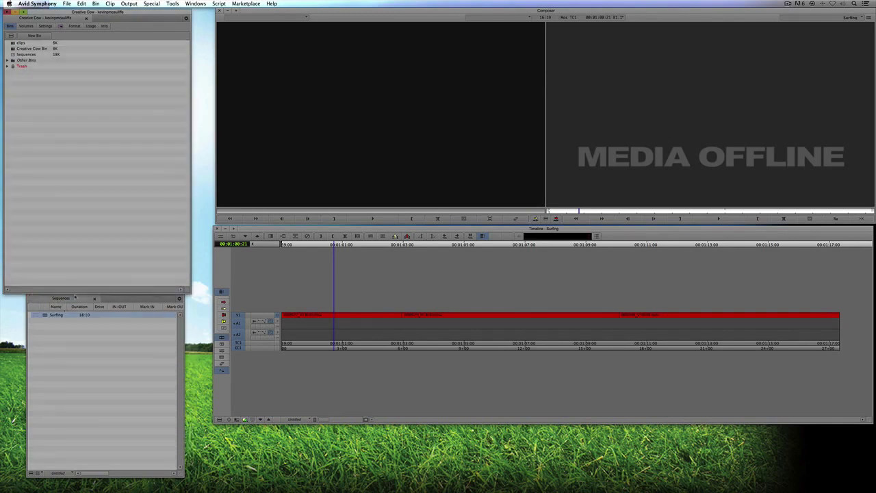
Step: Shorten the project window and set the Sequences bin display to show reference clips
mouse_move(76, 289)
mouse_down()
mouse_move(76, 259)
mouse_move(80, 293)
mouse_move(76, 275)
mouse_up()
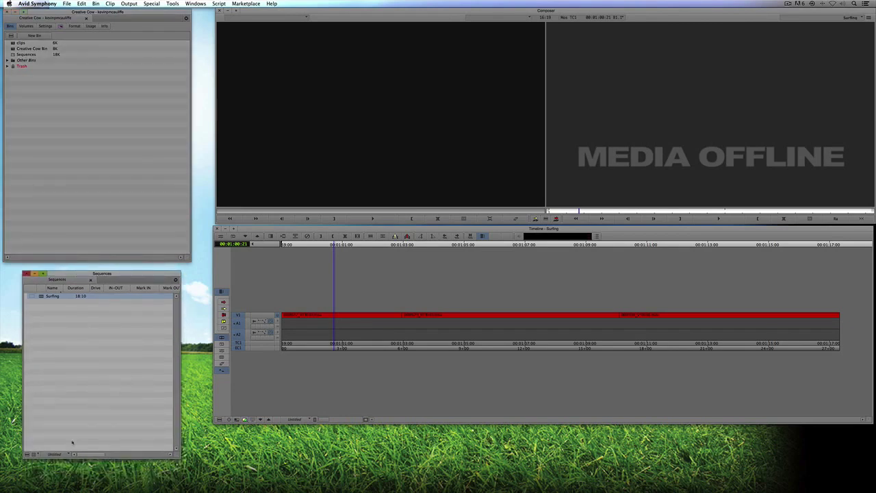
click(28, 454)
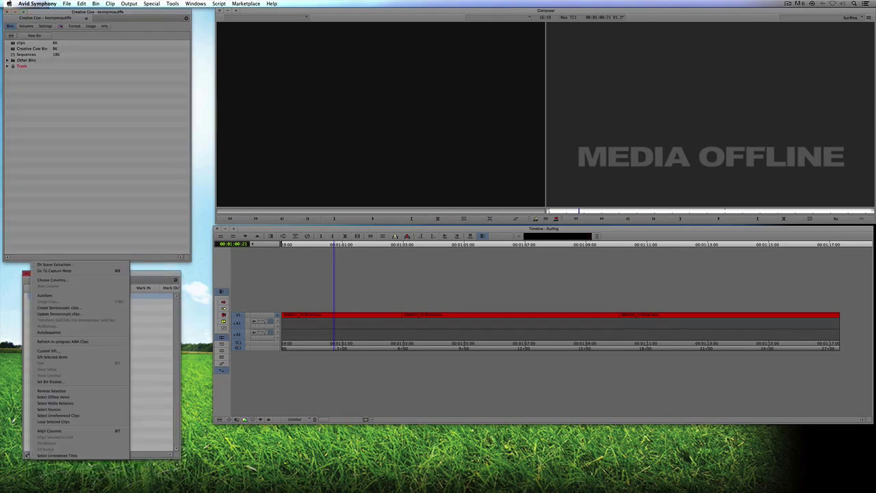
click(72, 381)
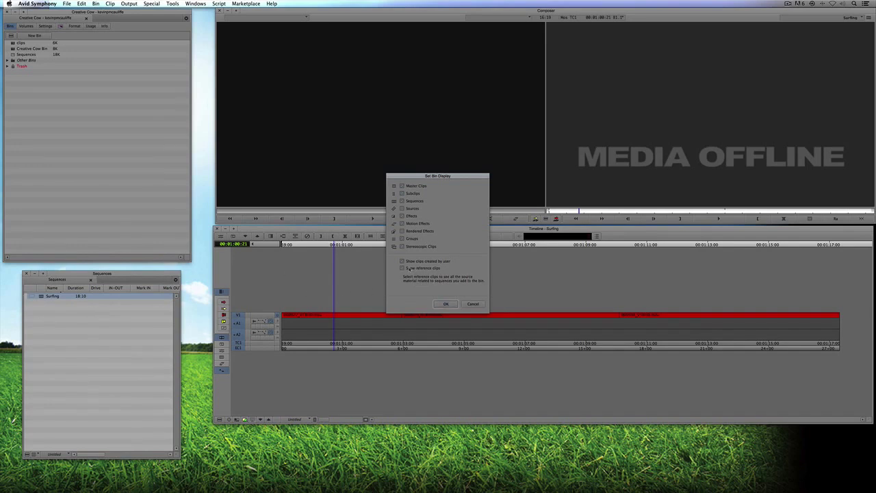
click(440, 305)
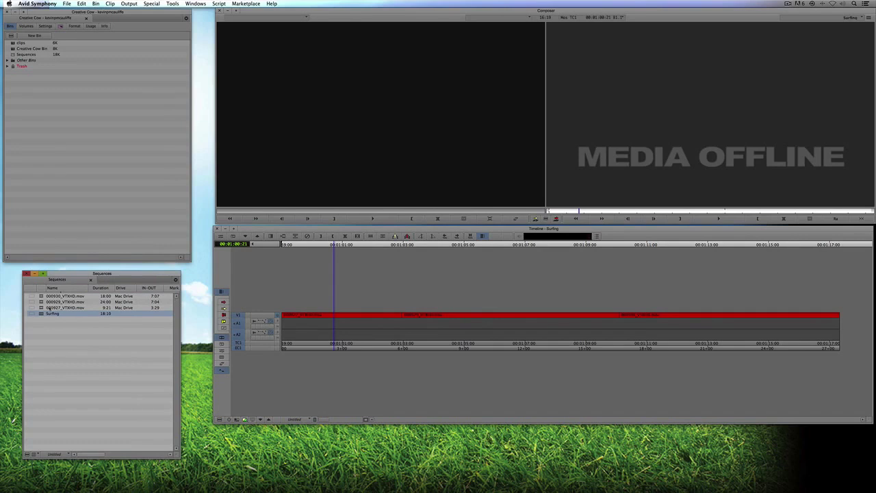
Step: Batch import only the offline media of the three reference clips in the Sequences bin and scrub the sequence to 00:01:03:29
click(43, 308)
click(42, 297)
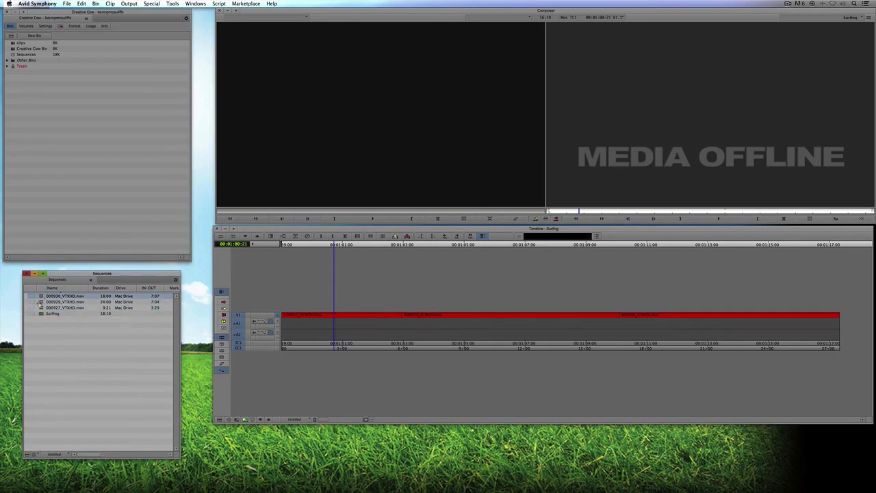
shift+click(41, 308)
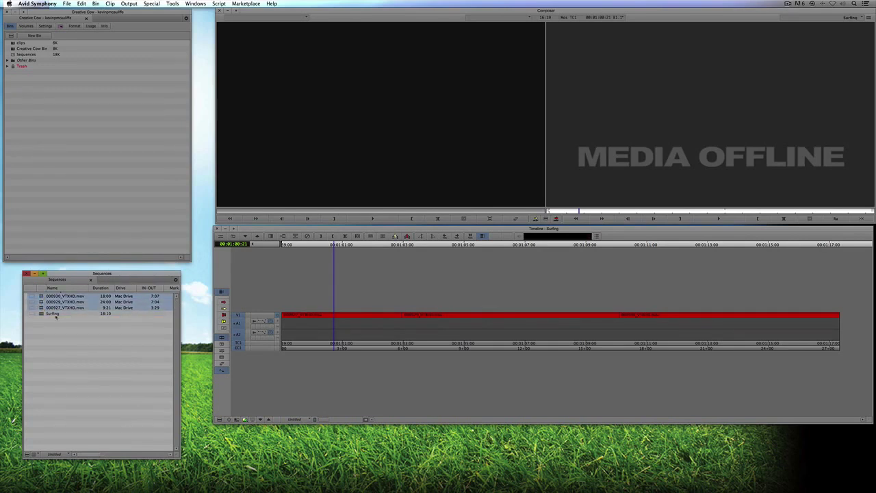
click(100, 3)
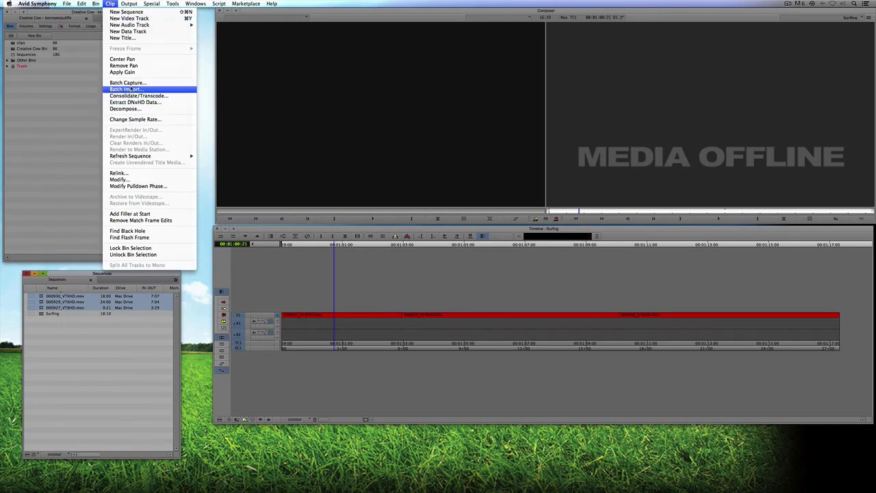
click(133, 89)
click(405, 253)
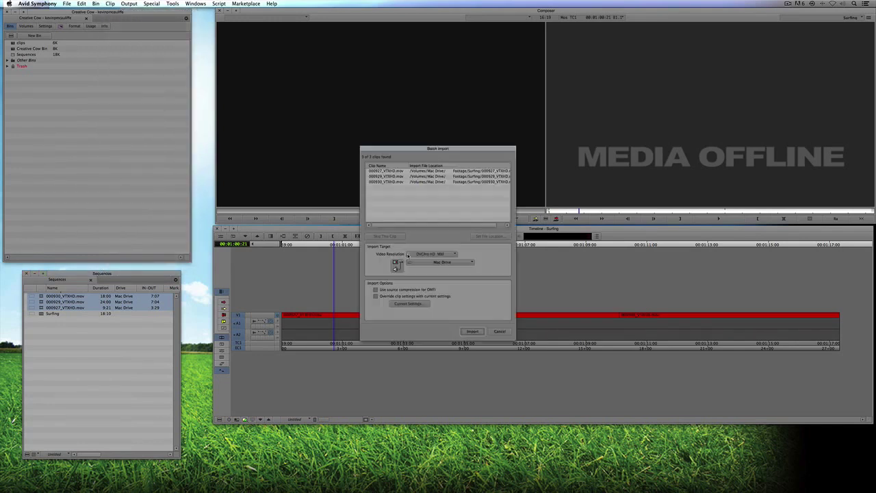
click(473, 331)
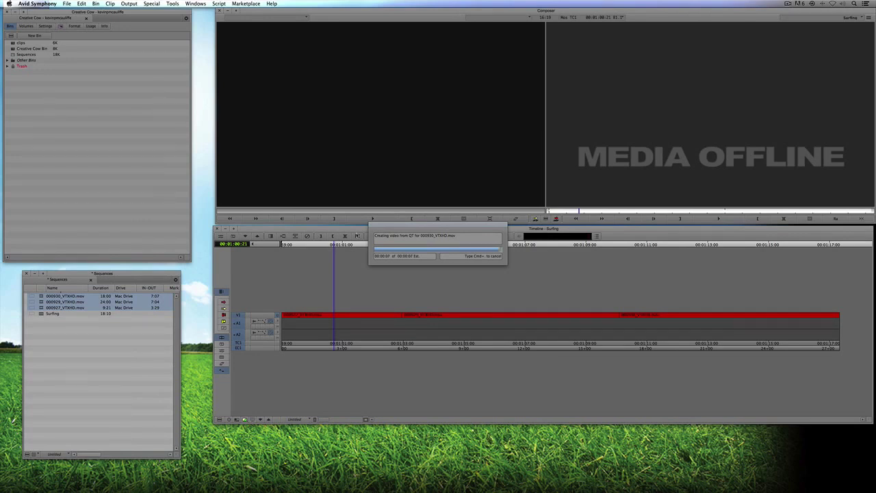
drag(367, 310, 433, 292)
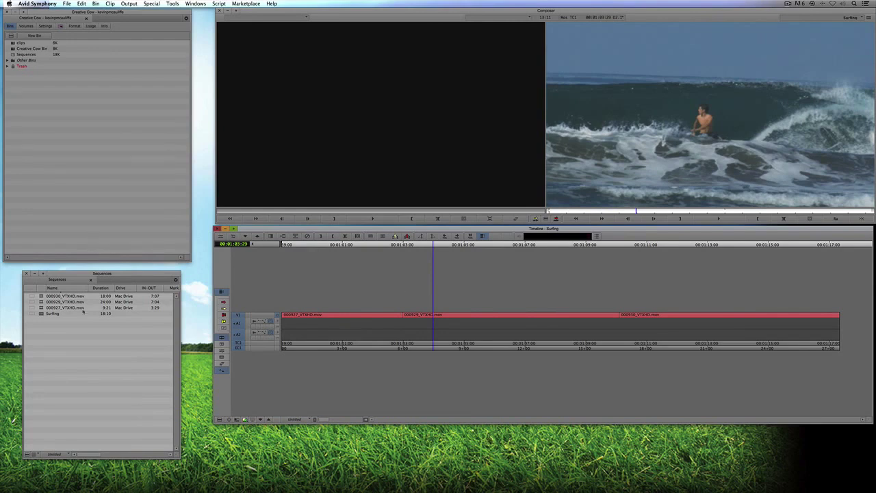
Step: Delete only the associated media files of the three reference clips in the Sequences bin, keeping the master clips
drag(39, 310, 41, 297)
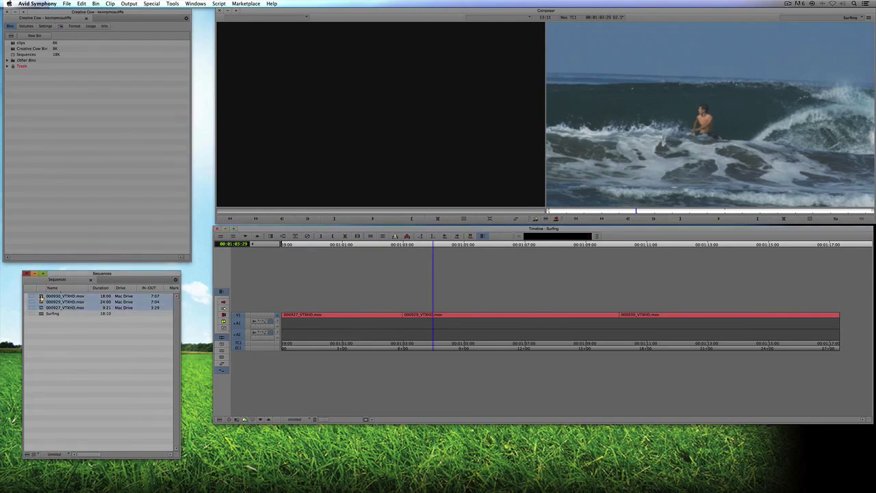
key(Delete)
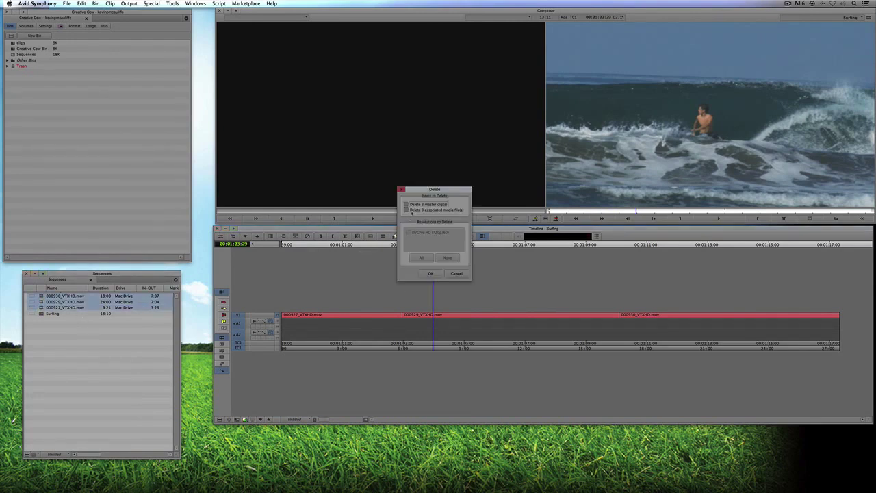
click(408, 210)
click(430, 273)
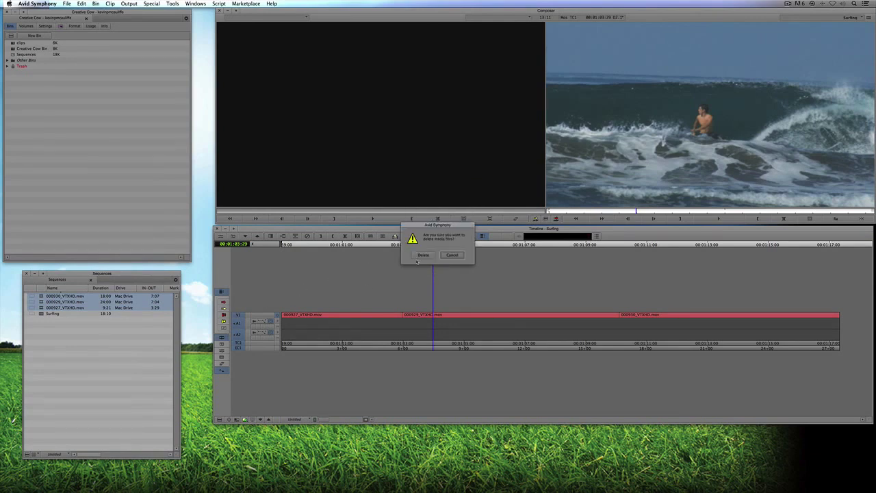
click(421, 255)
Step: Turn off the display of reference clips in the Sequences bin and reposition the bin slightly
right_click(60, 290)
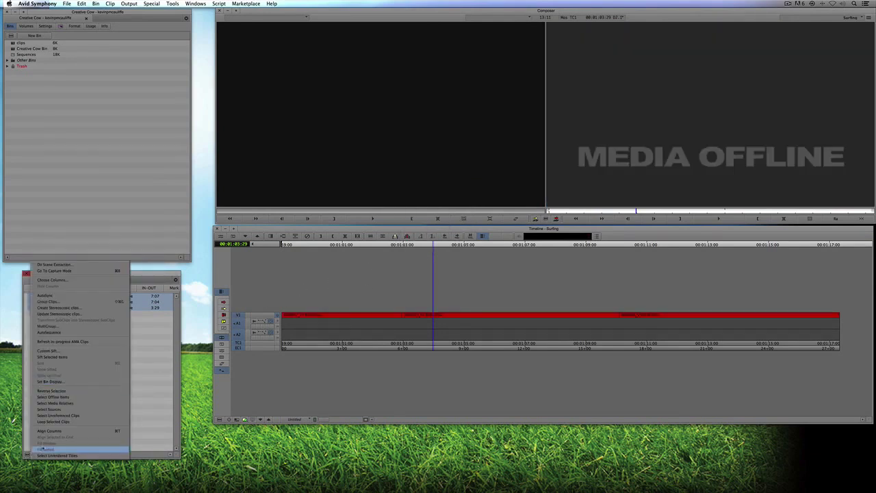
click(89, 381)
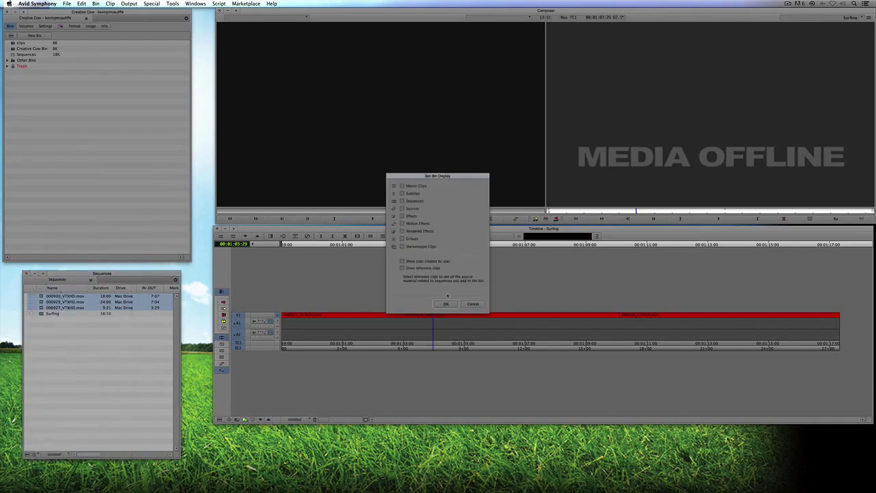
click(446, 303)
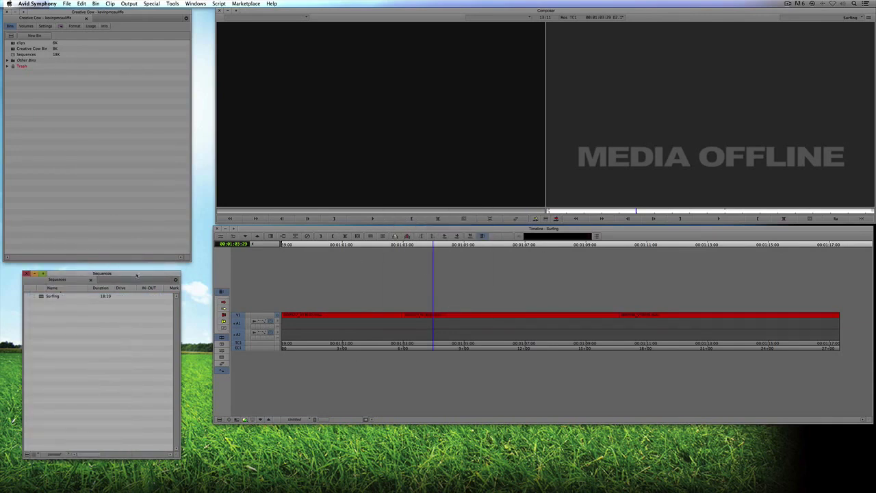
drag(138, 274, 130, 276)
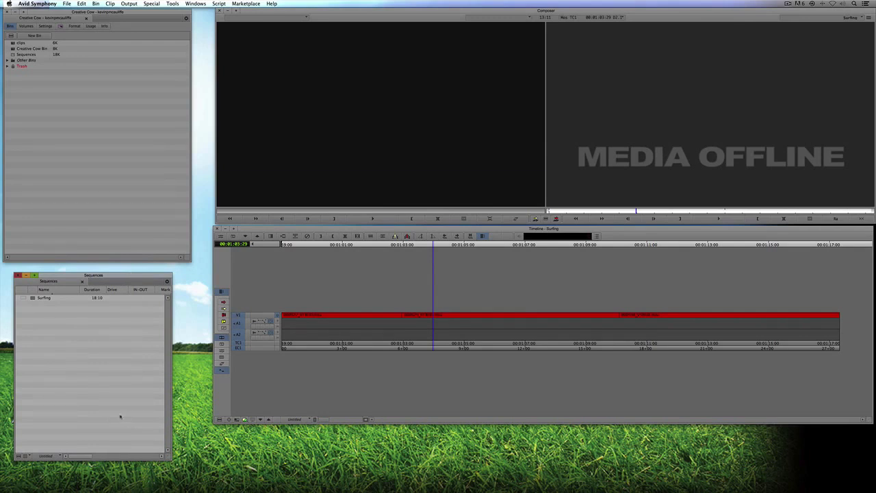
Step: Batch import the offline media directly from the Surfing sequence, keeping Mac Drive as the import target
click(30, 299)
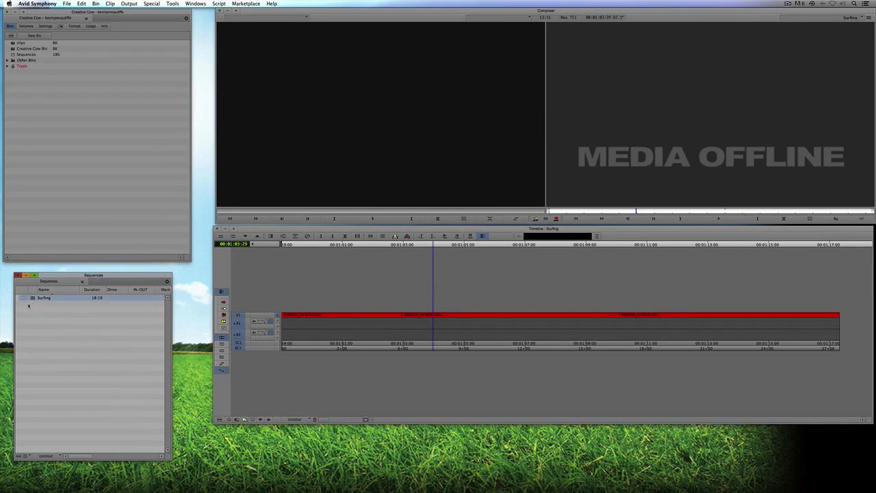
click(110, 3)
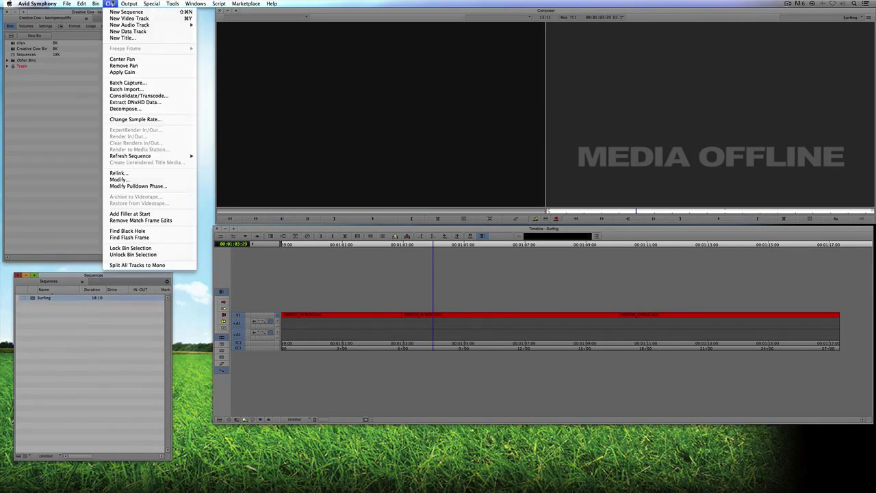
click(125, 89)
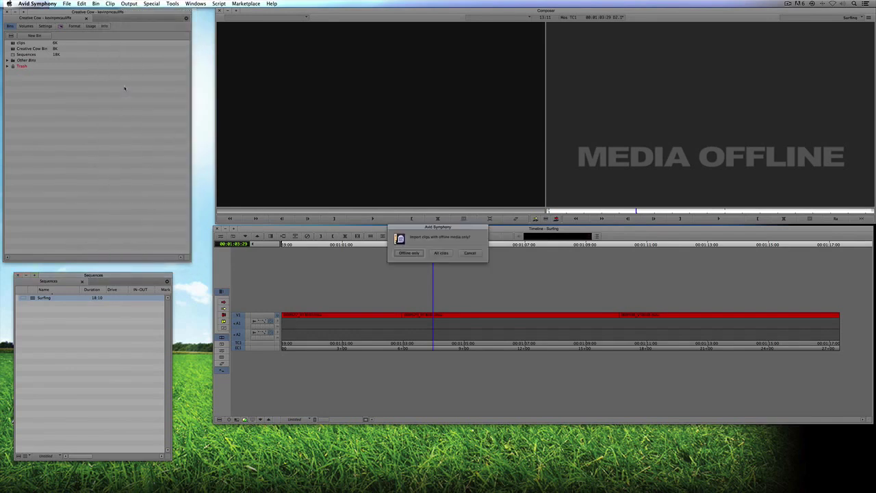
click(409, 252)
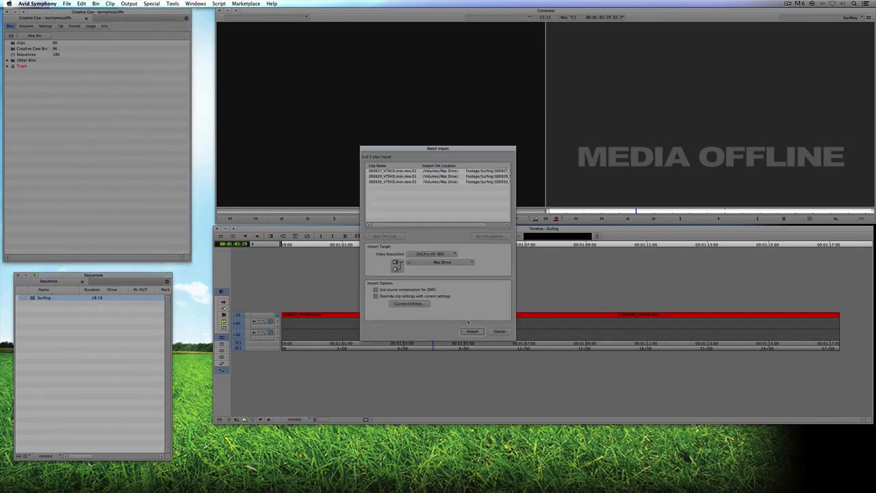
click(472, 331)
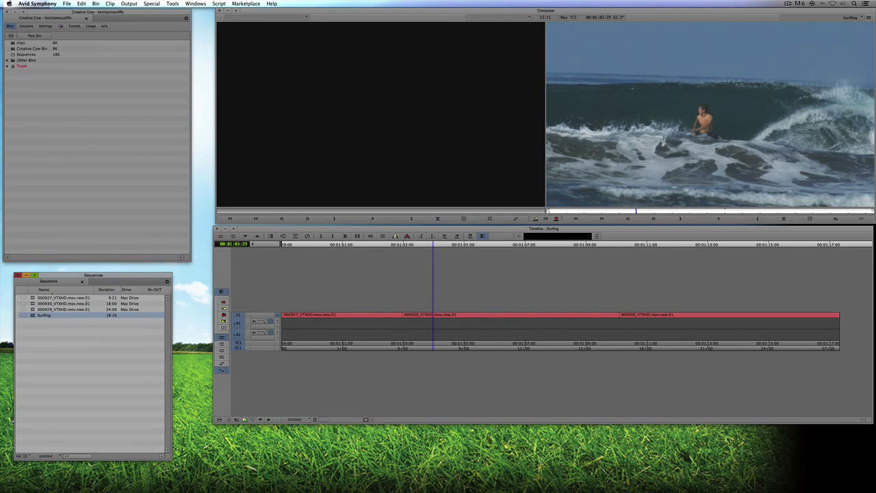
Step: Play the Surfing sequence forward at high speed to check the re-imported media
click(596, 375)
key(l)
key(l)
key(l)
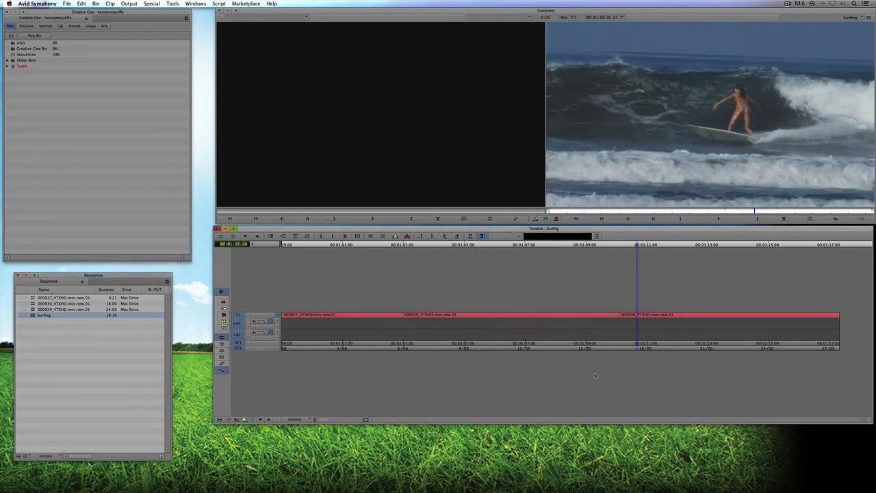
Step: Move the three master clips from the Sequences bin into the clips bin, close that bin and reposition the Sequences bin slightly
double_click(20, 42)
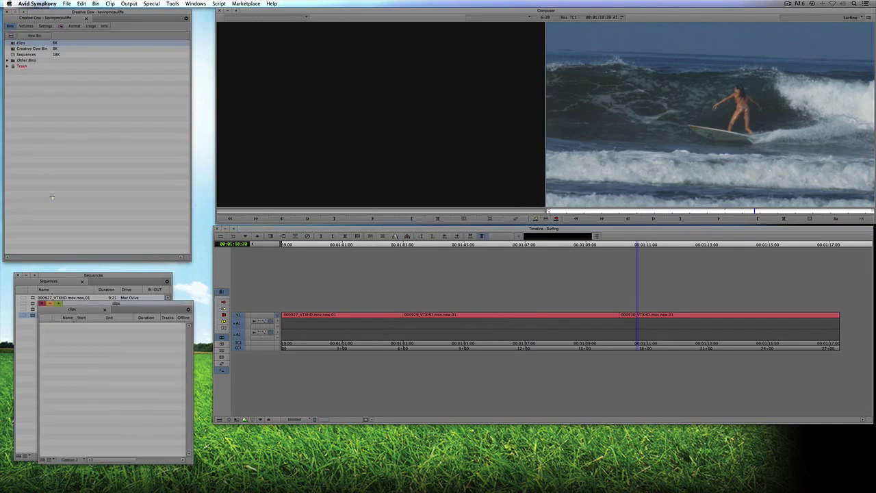
drag(77, 309, 61, 86)
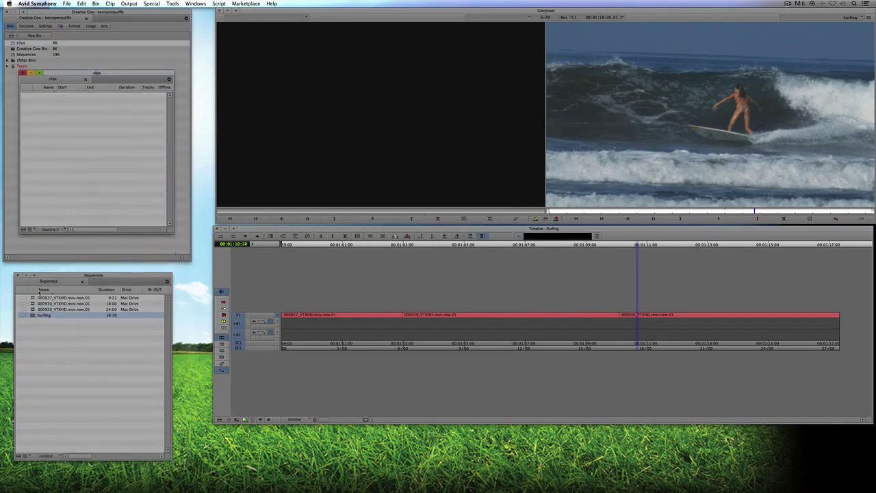
drag(39, 293, 108, 102)
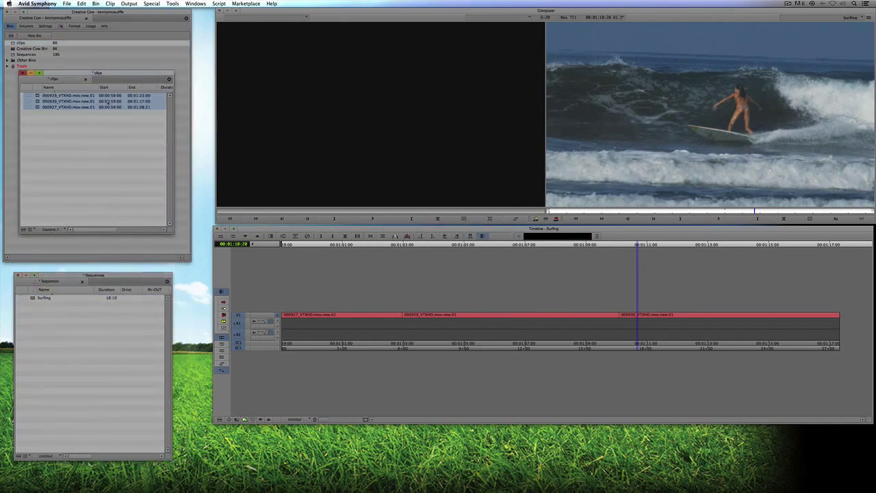
click(22, 72)
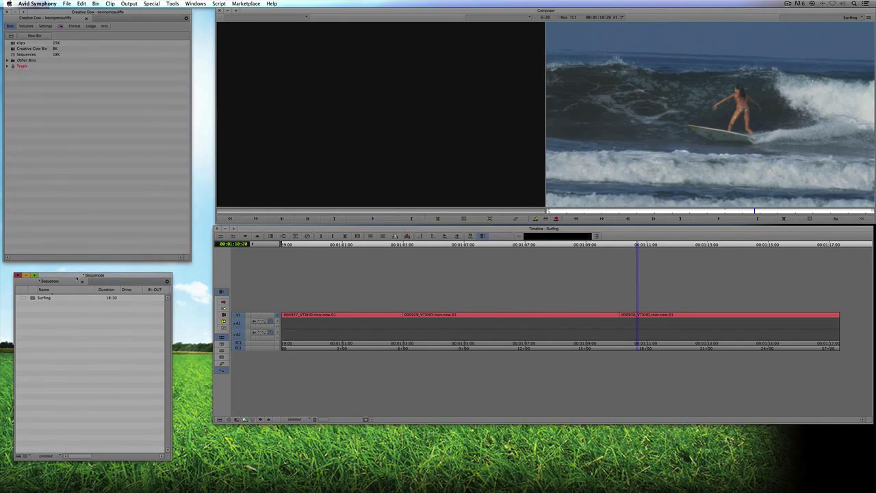
drag(76, 277, 73, 271)
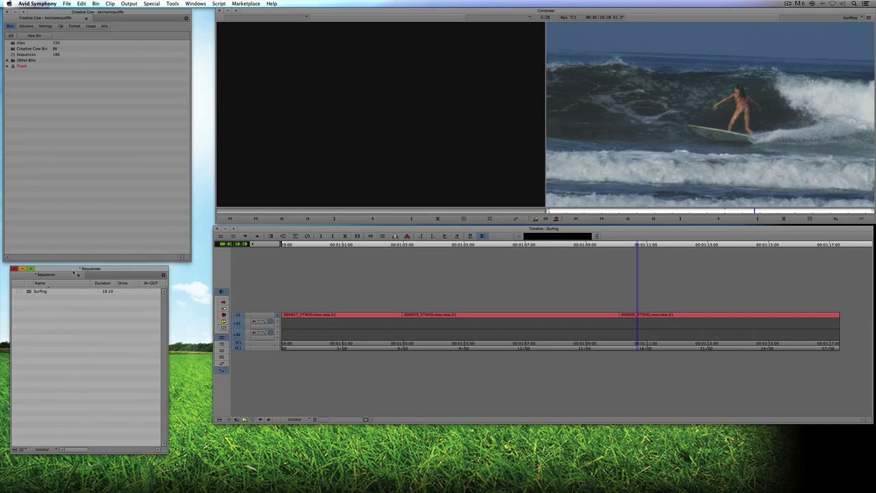
click(28, 293)
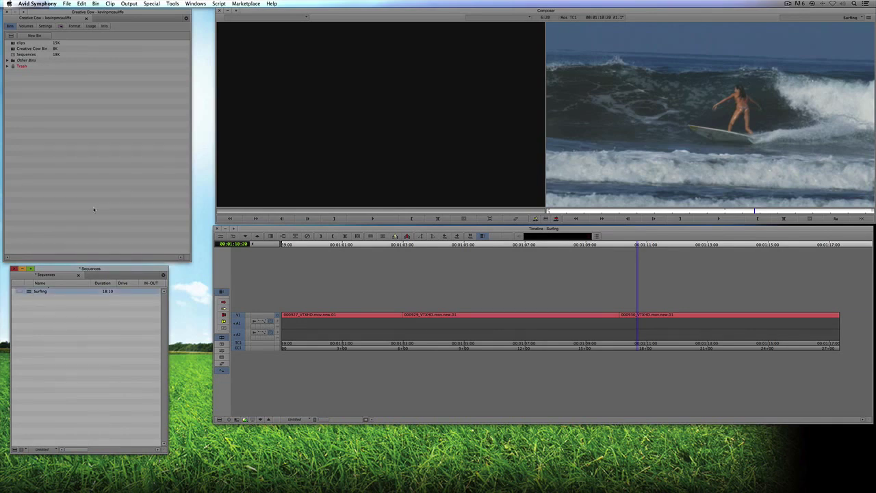
click(106, 4)
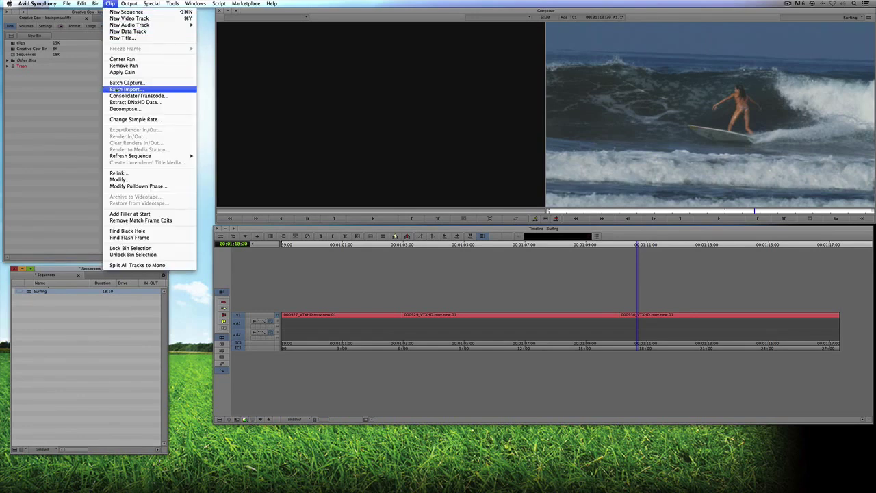
click(58, 110)
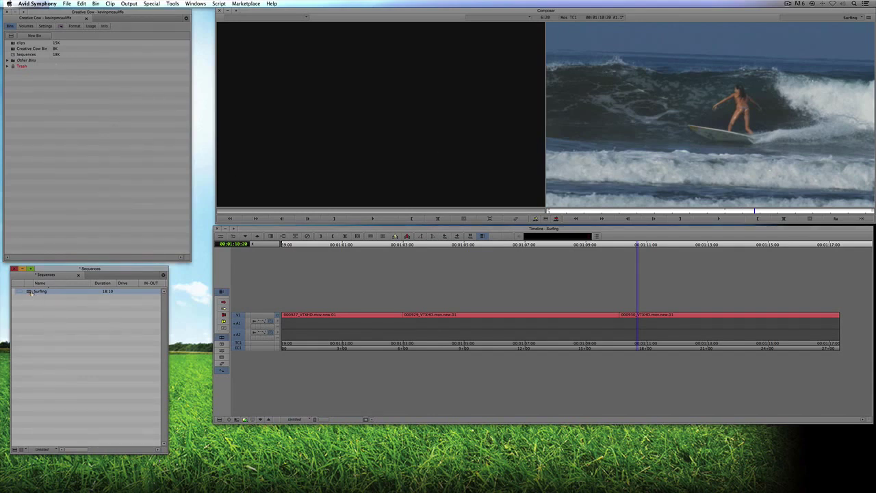
Step: Delete the Surfing sequence, and remove all three master clips in the clips bin together with their associated media files
key(Delete)
click(422, 246)
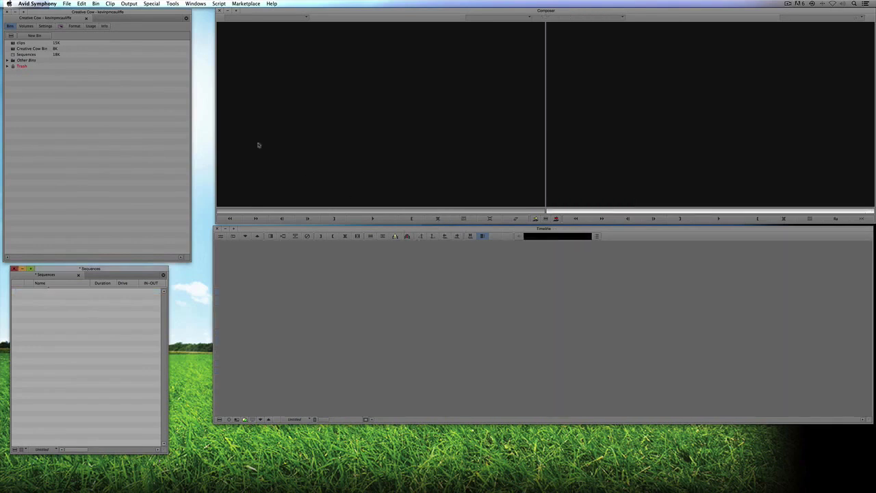
double_click(15, 43)
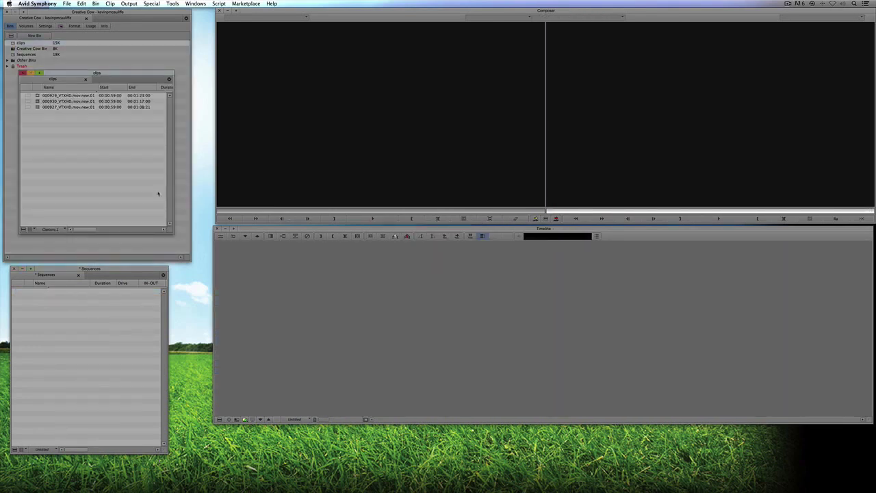
key(super+a)
key(Delete)
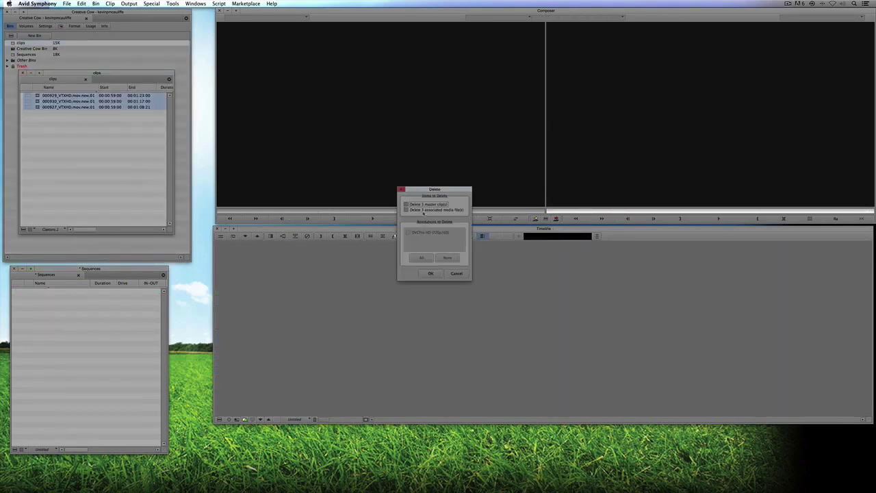
click(425, 204)
click(424, 209)
click(422, 258)
click(430, 273)
click(424, 256)
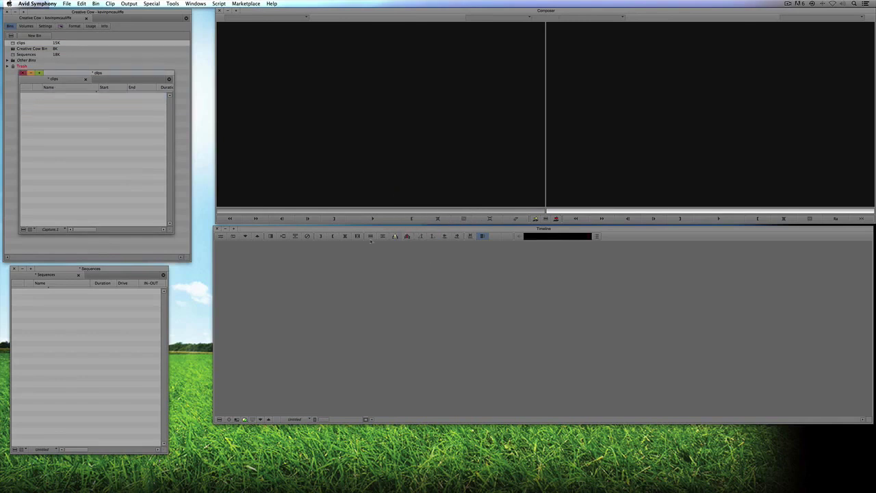
Step: Link the clips bin through AMA to 000939_VTXHD.mov, 000936_VTXHD.mov and 000937_VTXHD.mov from the Footage folder's Gliding subfolder
right_click(60, 121)
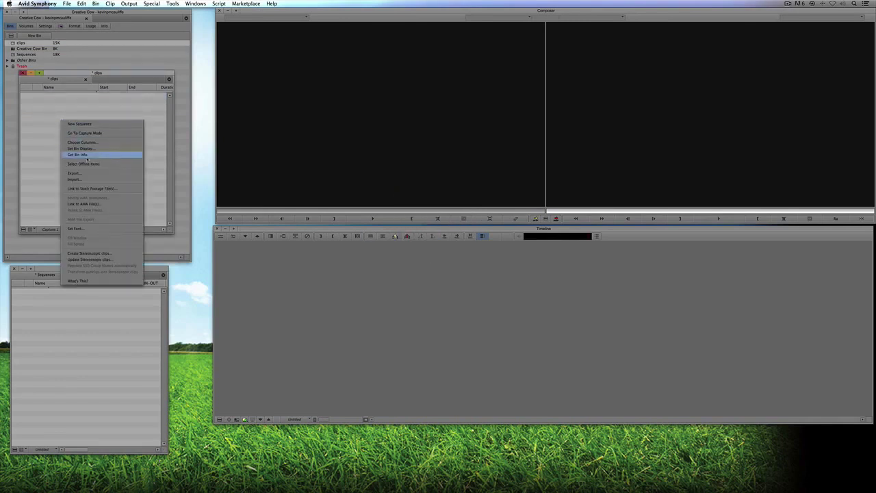
click(96, 198)
click(406, 96)
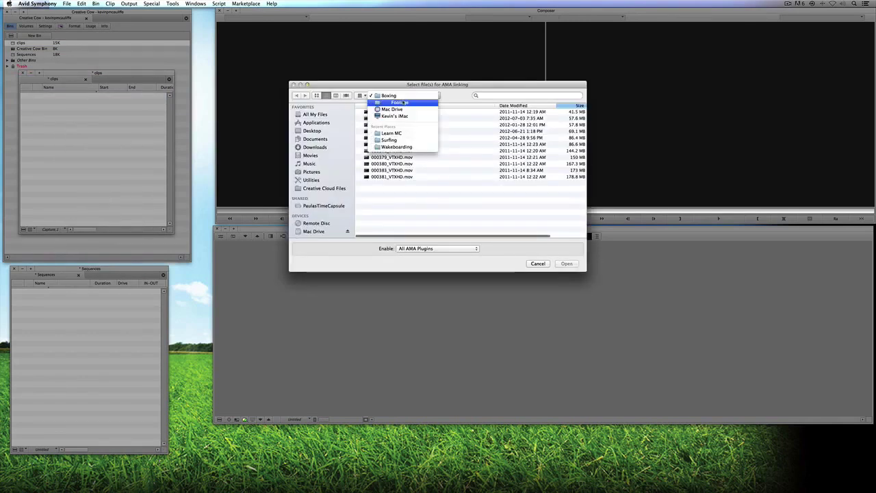
click(404, 103)
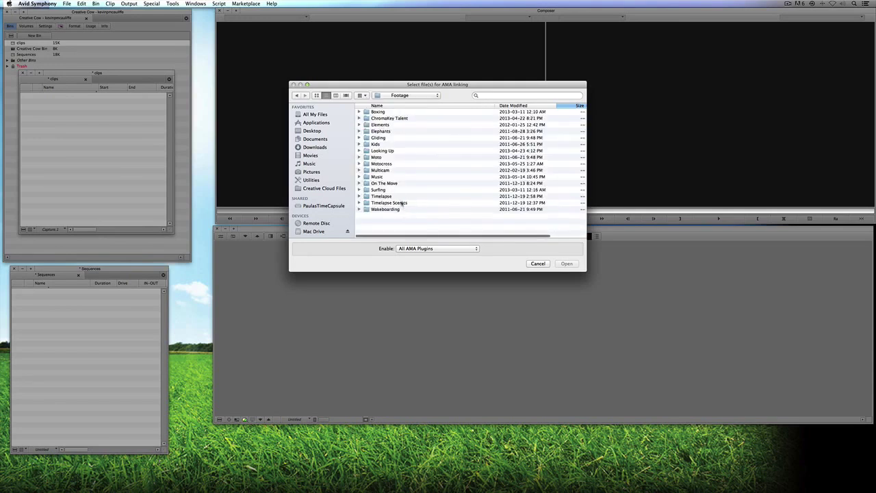
click(392, 139)
double_click(392, 140)
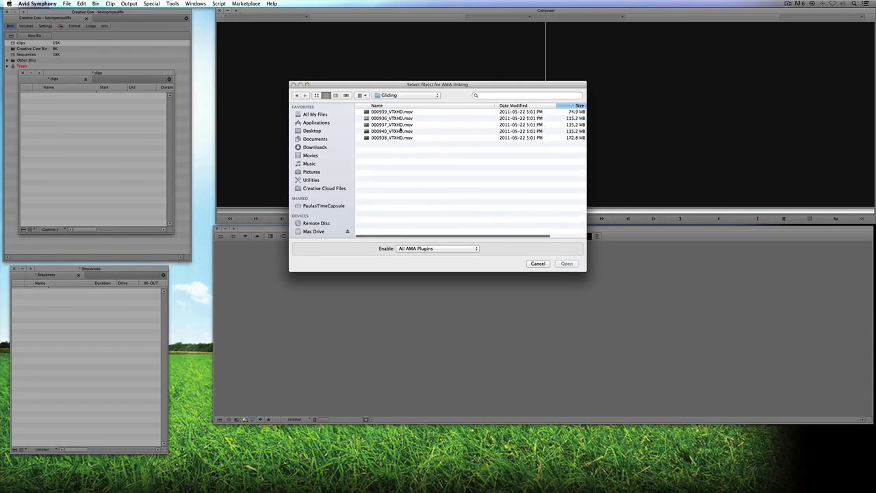
click(401, 112)
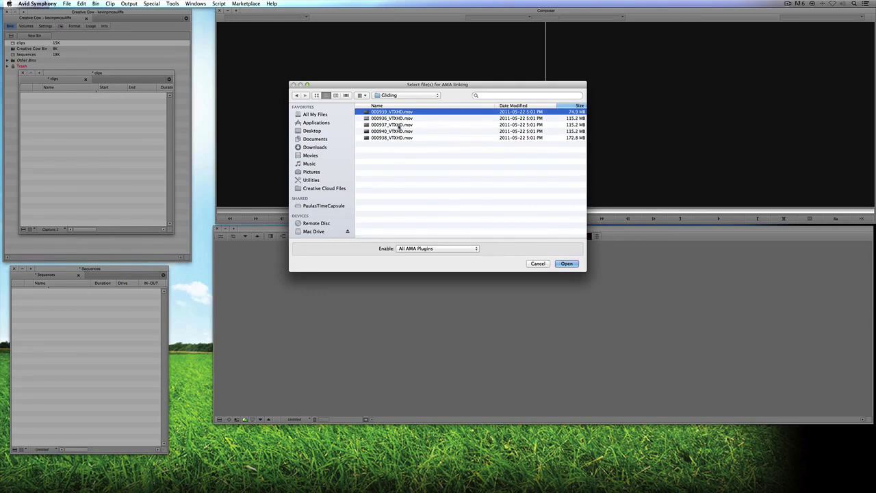
shift+click(399, 124)
click(565, 264)
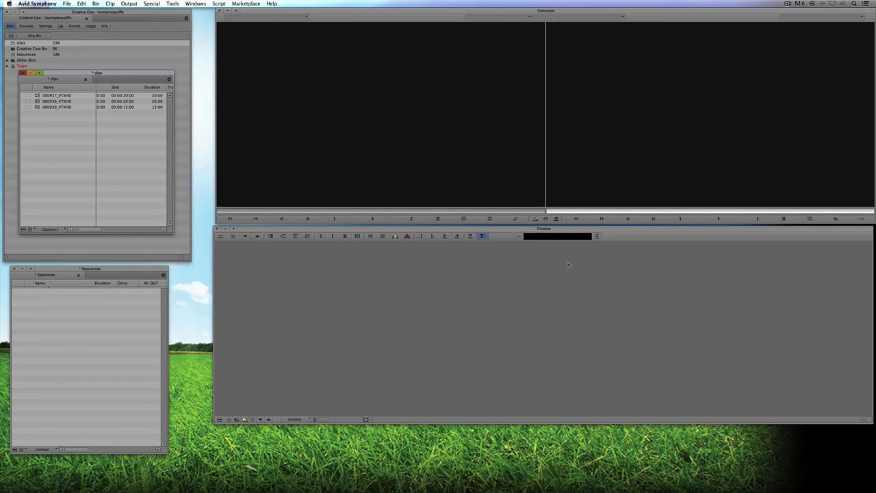
scroll(147, 183, left, 3)
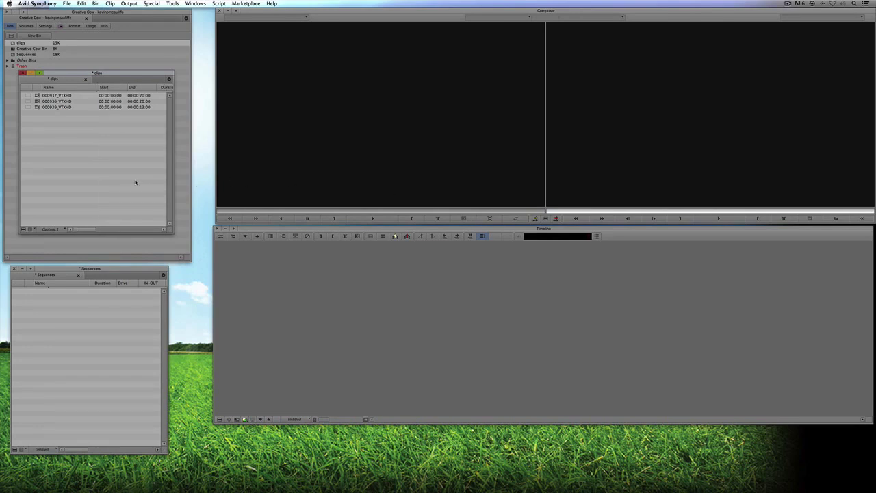
Step: Mark a section about 6:24 long in 000937_VTXHD and splice it into a new sequence stored in the Sequences bin
double_click(37, 97)
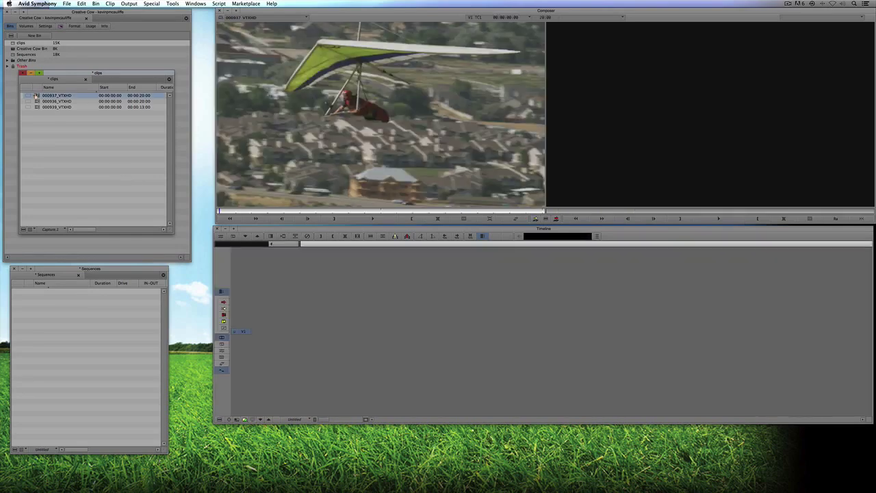
click(324, 212)
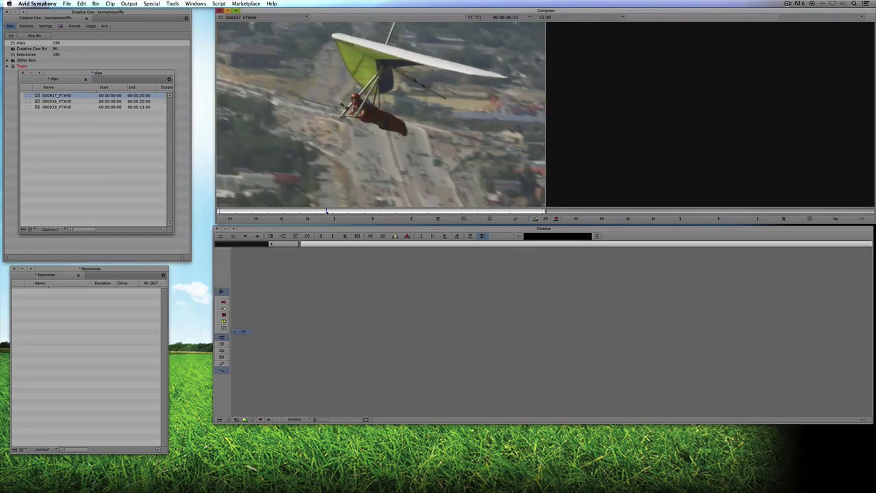
drag(326, 213, 436, 212)
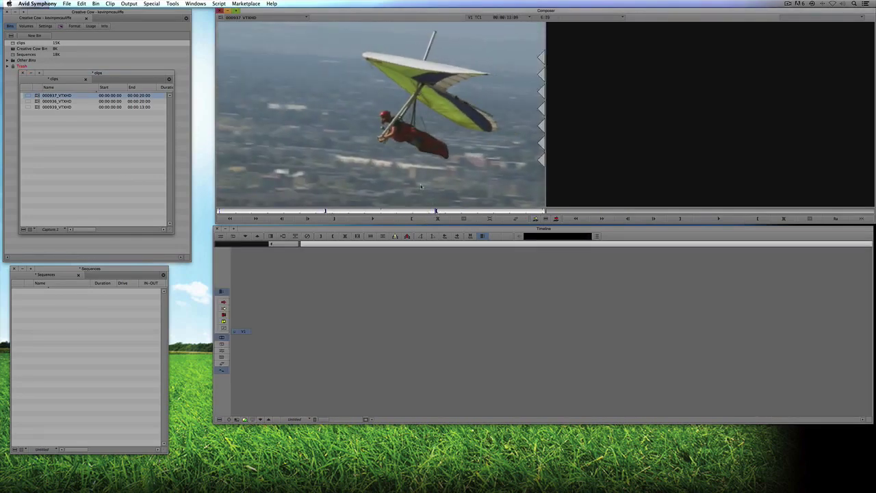
key(v)
click(418, 209)
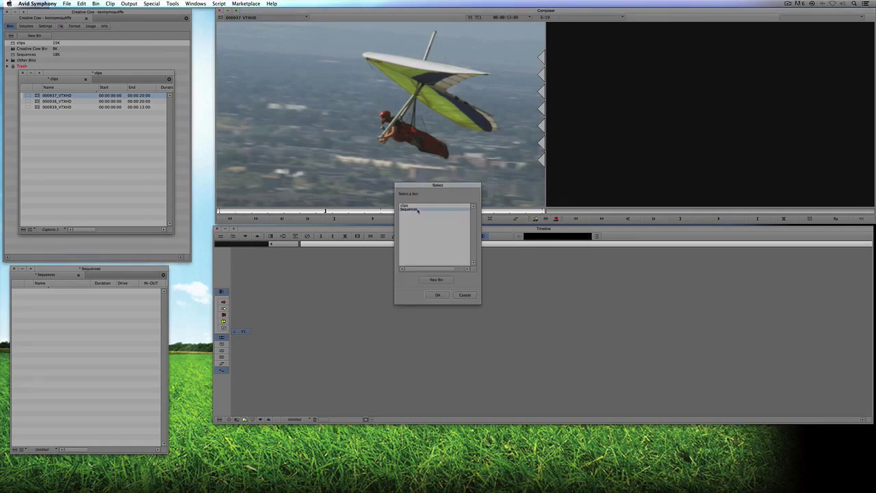
click(438, 295)
Step: Mark a section of about 6 seconds in 000936_VTXHD and splice it onto the end of the sequence
double_click(57, 100)
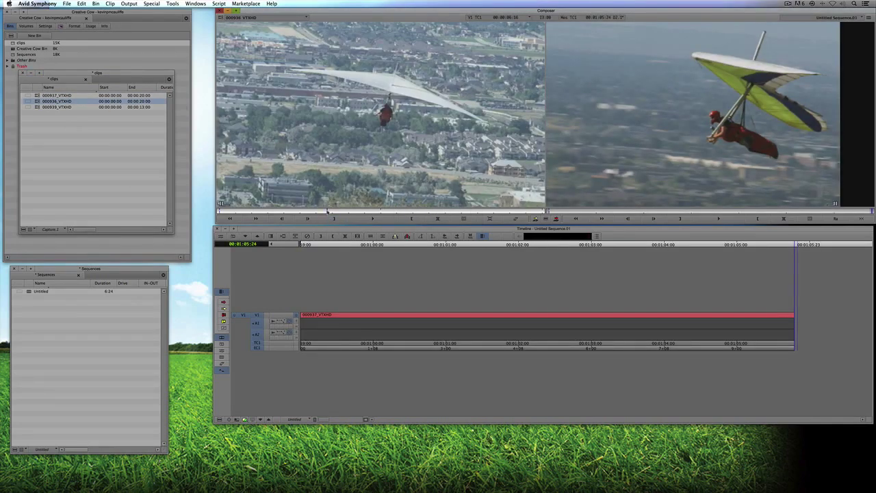
key(l)
key(l)
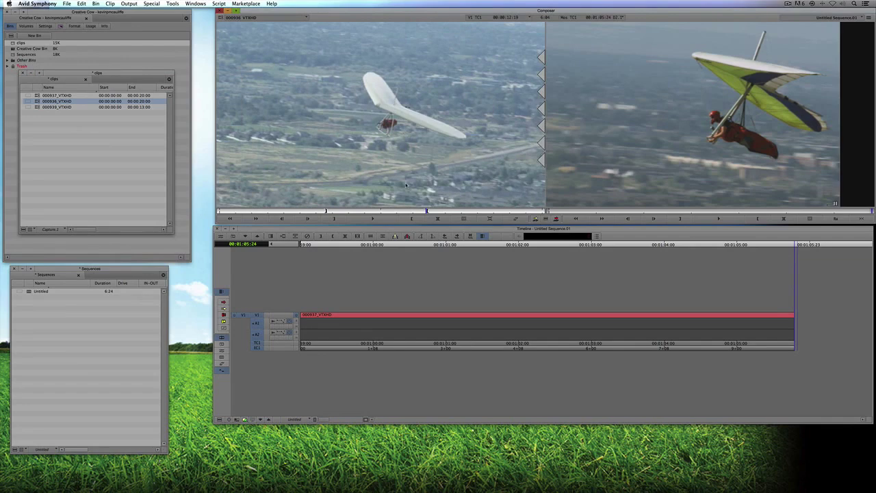
key(v)
Step: Mark a section about 6:02 long in 000939_VTXHD and splice it in as the third shot
double_click(37, 108)
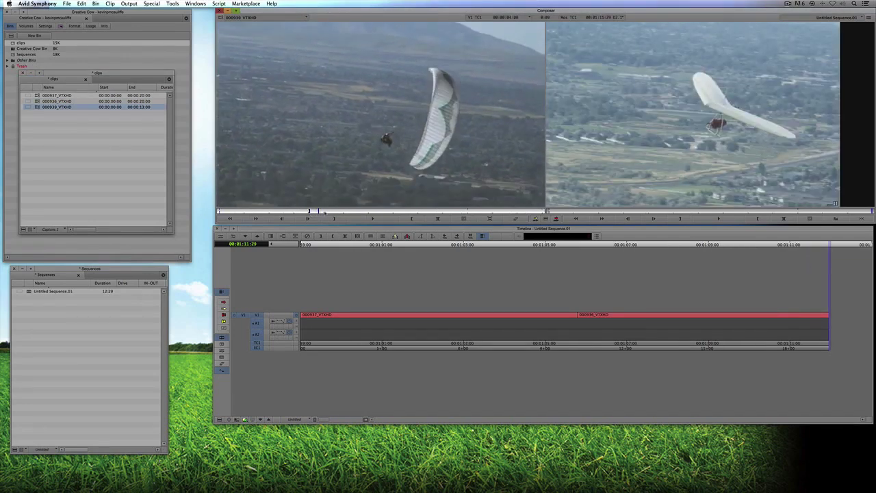
key(k)
key(v)
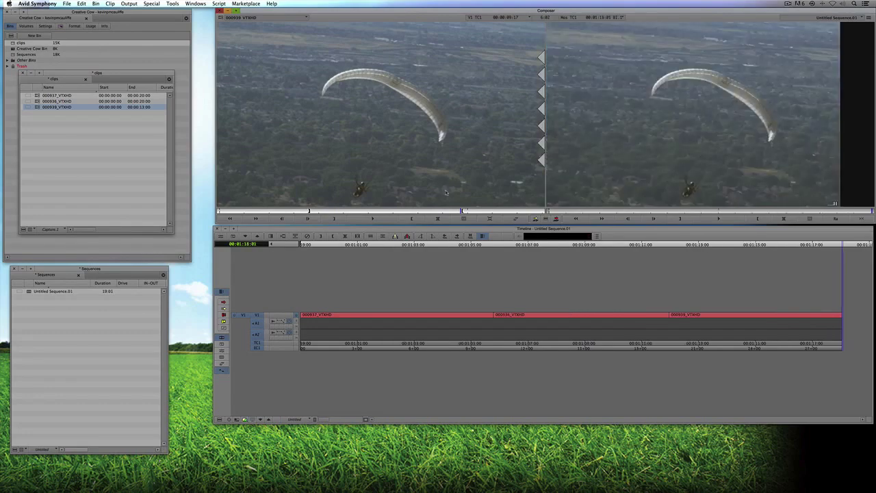
Step: Return to the sequence's start, match frame the first shot to its source clip and locate that clip in its bin
drag(568, 293, 525, 315)
drag(477, 302, 267, 279)
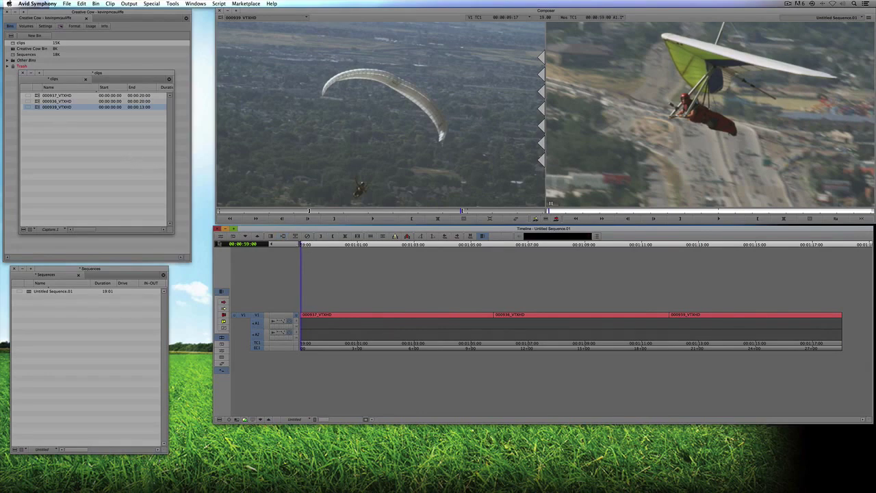
drag(327, 315, 301, 315)
key(f)
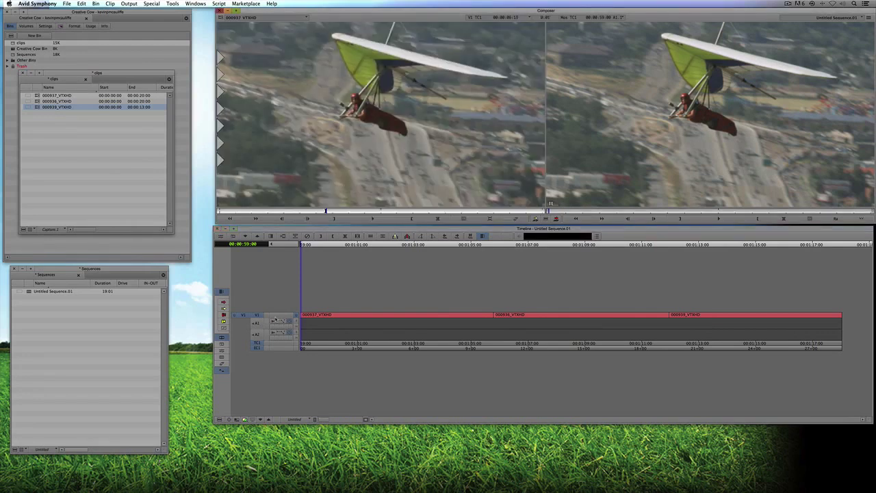
key(super+f)
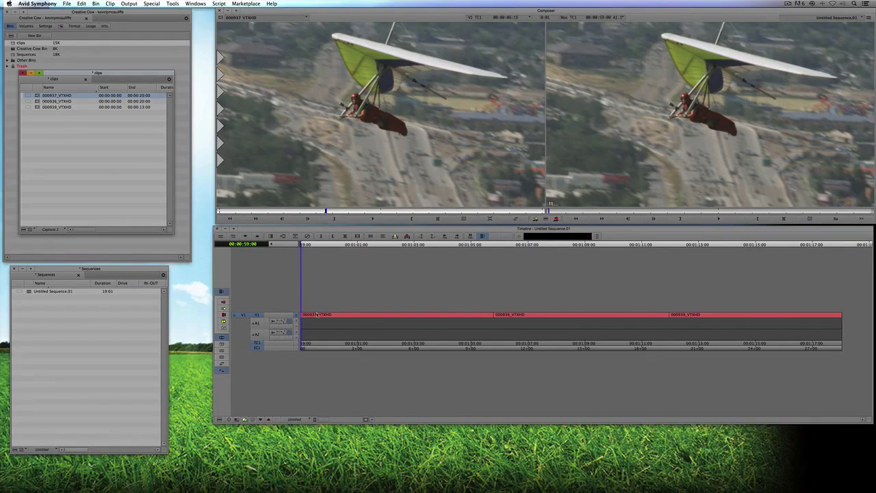
drag(316, 314, 272, 297)
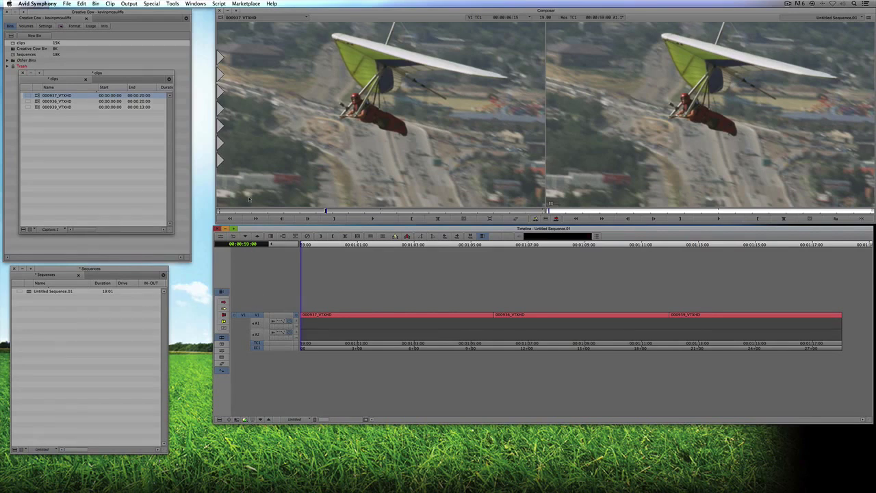
Step: Rename the new sequence in the Sequences bin as Gliding
click(113, 72)
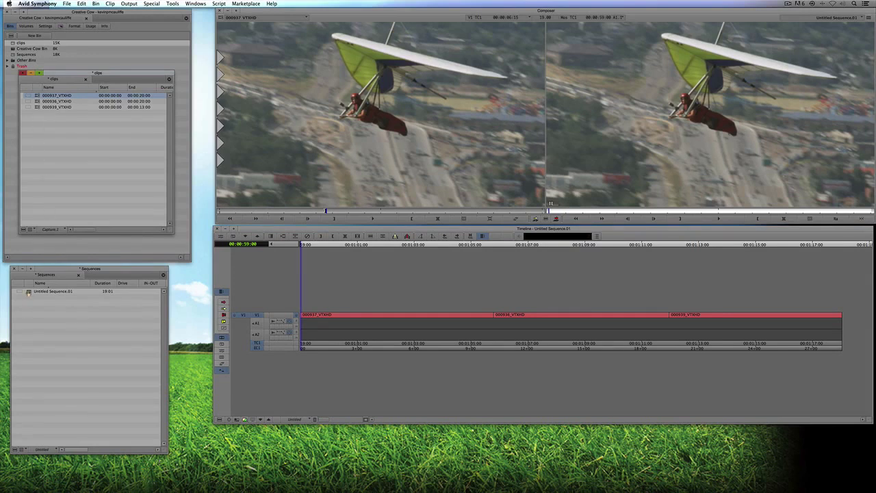
click(29, 292)
click(45, 291)
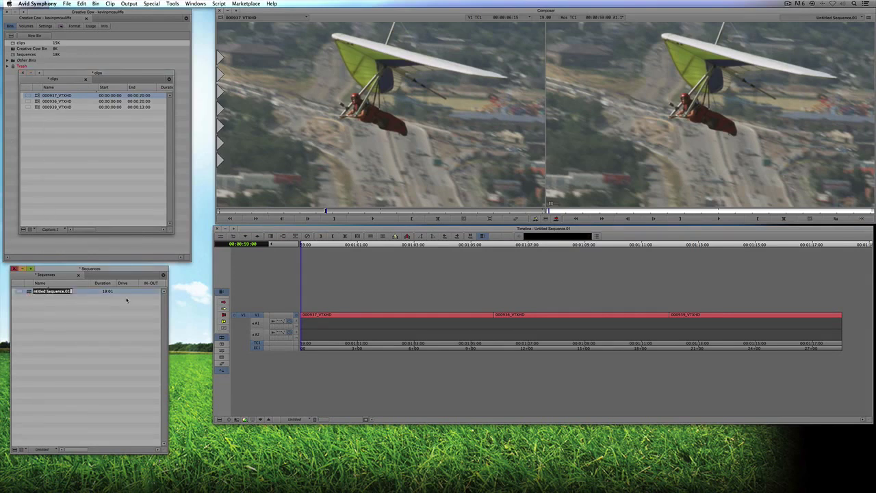
text(Cliding)
key(Return)
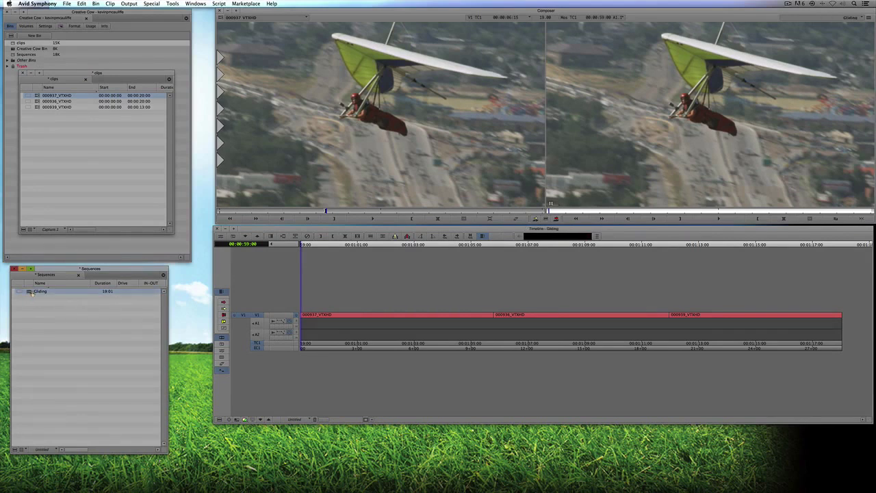
Step: Transcode the Gliding sequence to DVCPro HD MXF at the target video resolution setting, storing the new media on Mac Drive
click(110, 4)
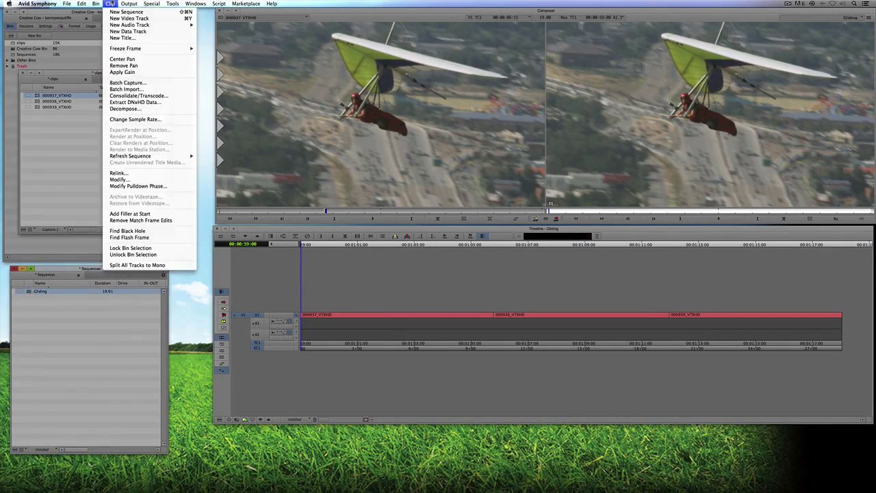
click(138, 95)
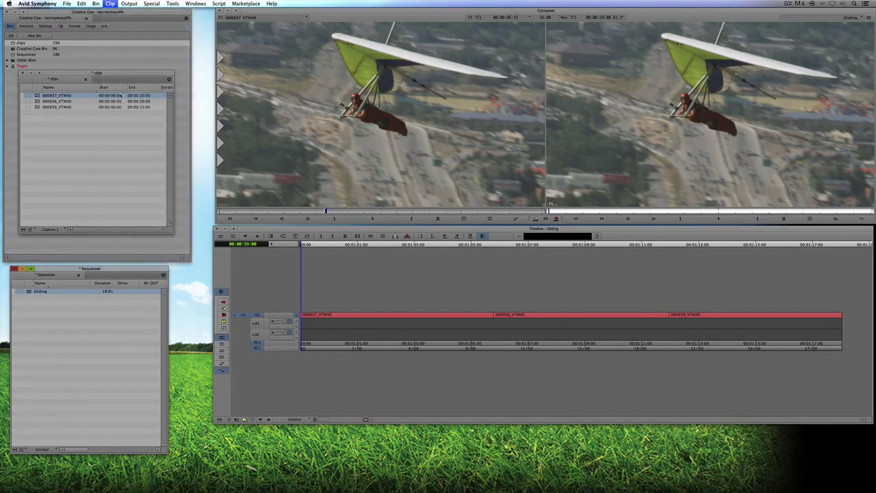
click(525, 334)
right_click(26, 293)
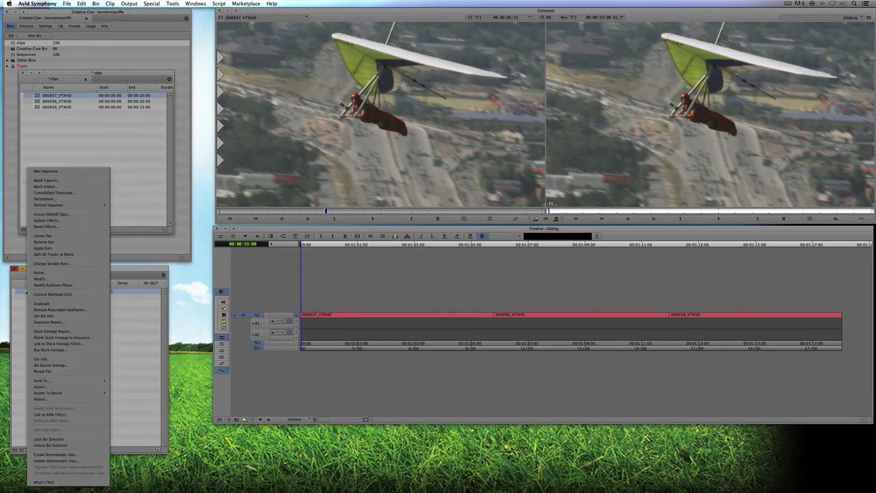
click(68, 193)
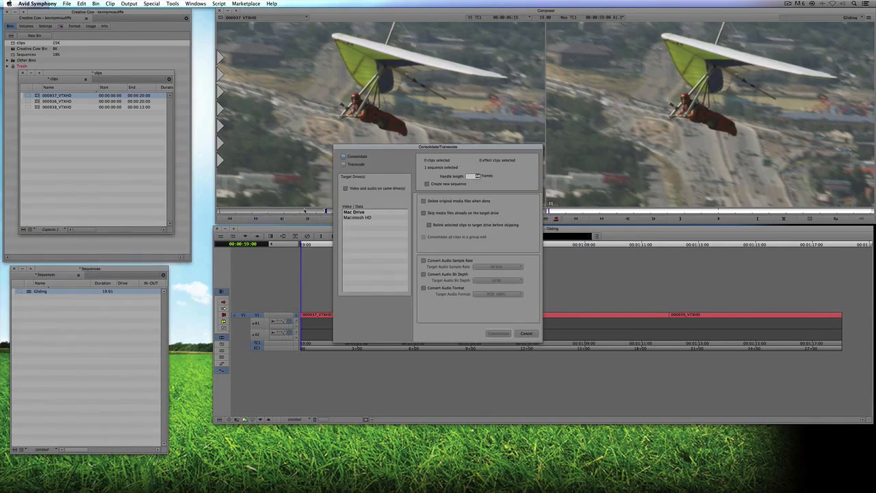
click(345, 165)
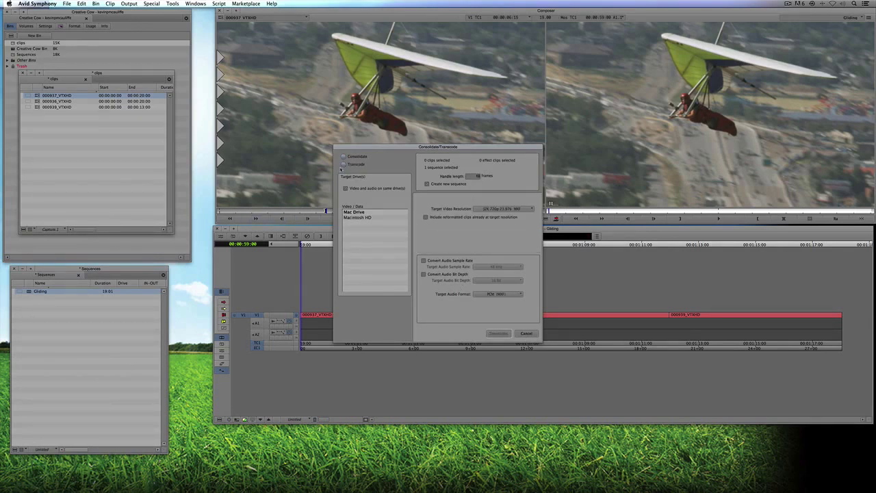
click(486, 209)
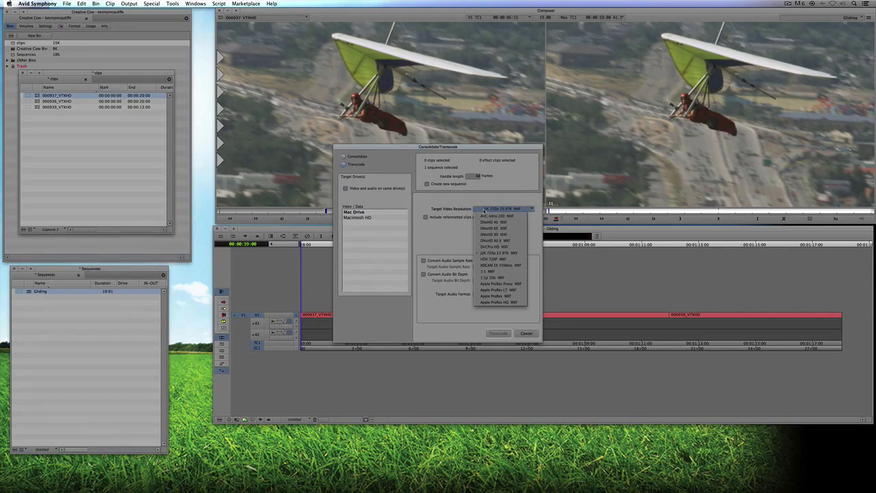
click(500, 248)
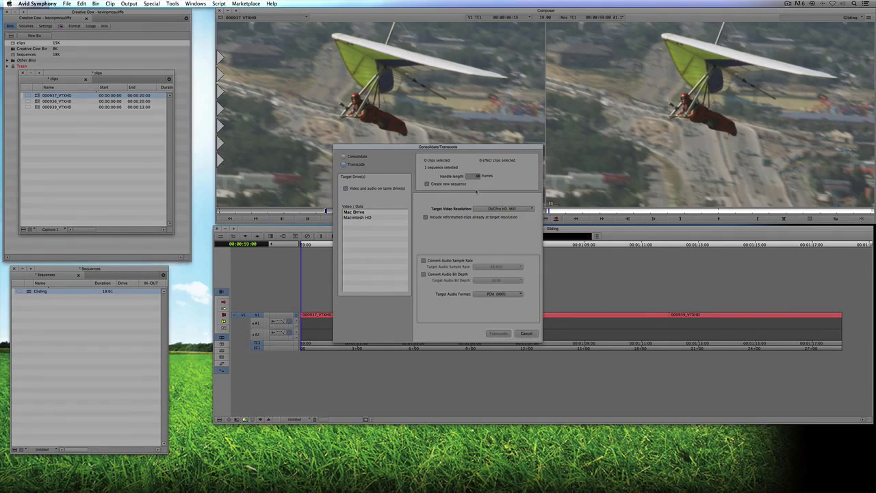
click(364, 213)
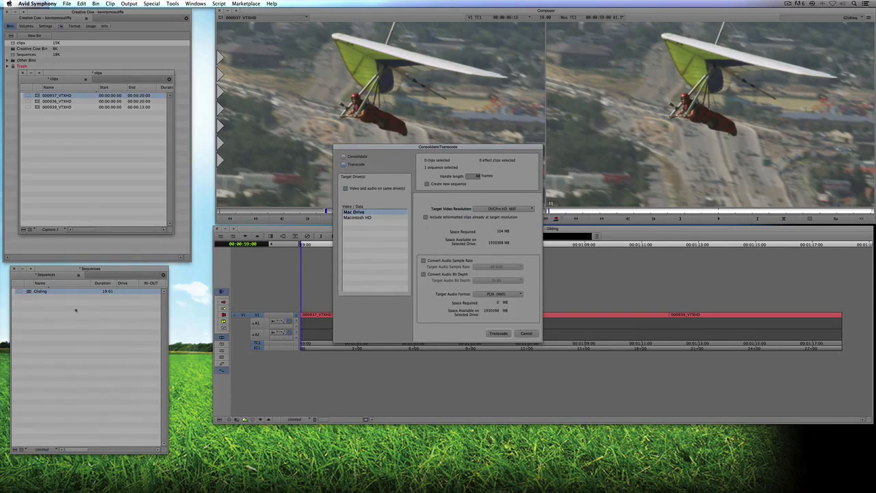
click(499, 334)
click(501, 334)
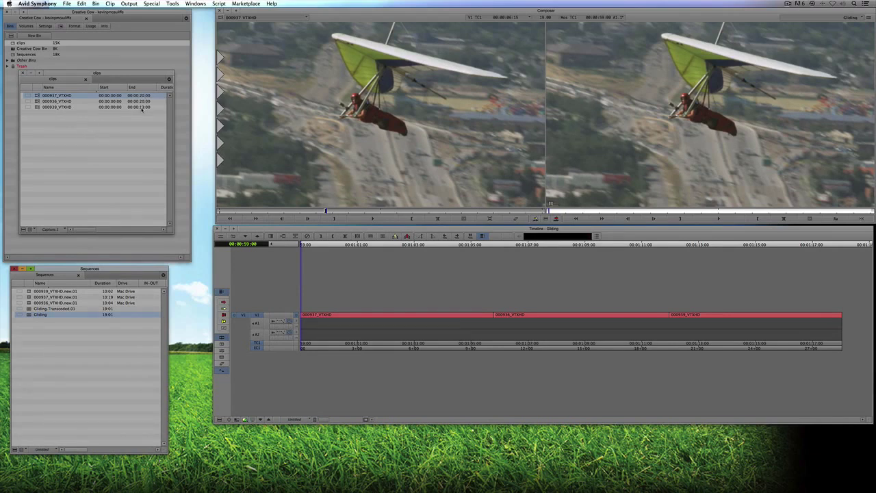
Step: Delete the transcoded copy of Gliding and its three new master clips, together with their associated media files
scroll(111, 357, left, 3)
click(28, 308)
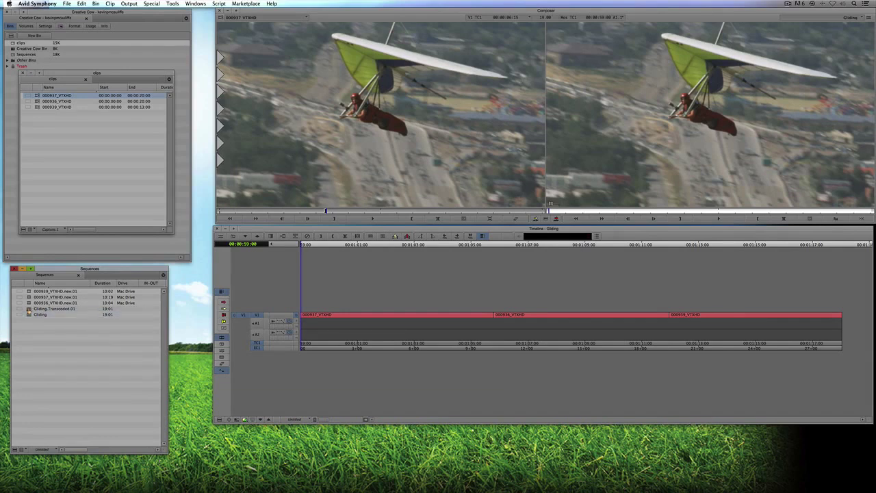
shift+click(29, 293)
key(Delete)
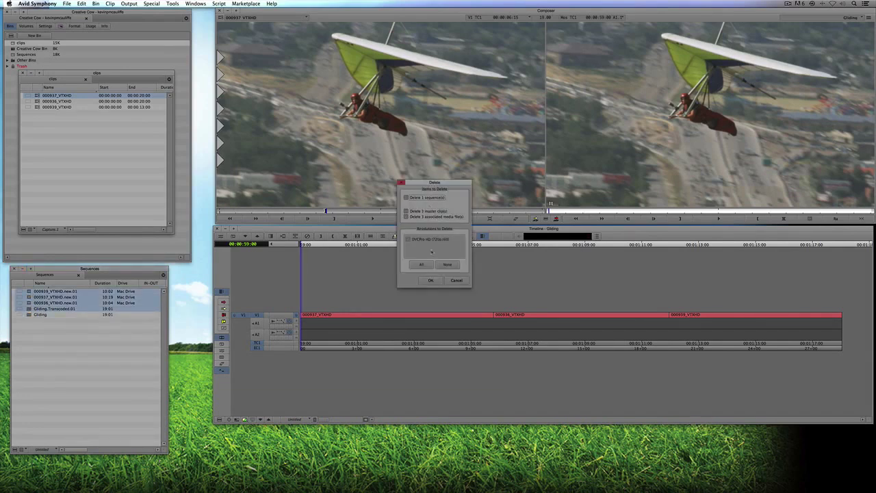
click(433, 280)
click(423, 255)
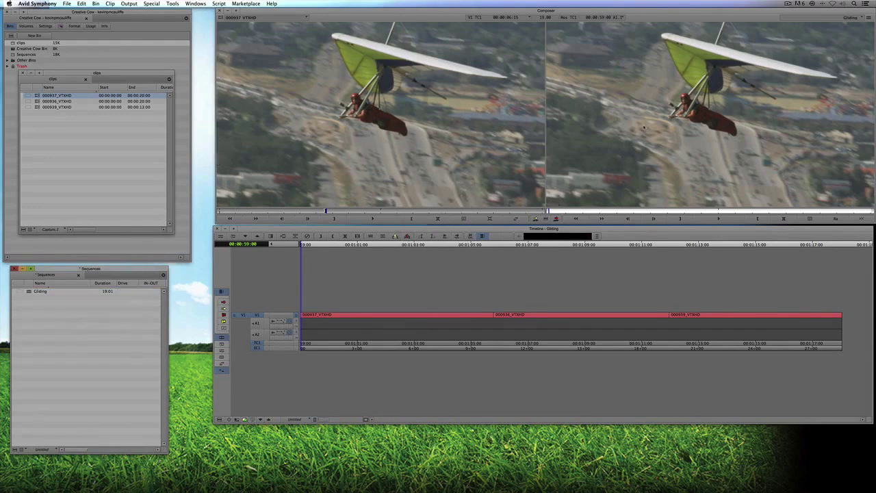
Step: Play part of the first shot in the Gliding sequence and return to the sequence's start
click(315, 319)
key(l)
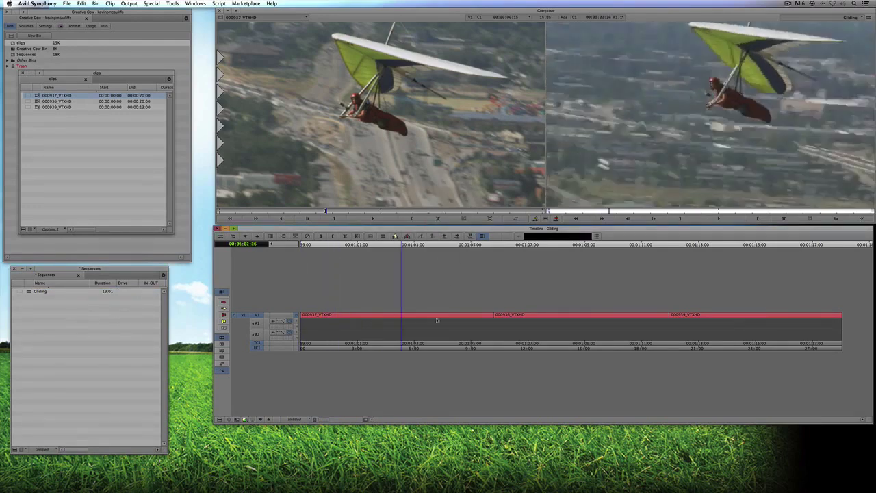
drag(370, 327, 301, 328)
click(145, 134)
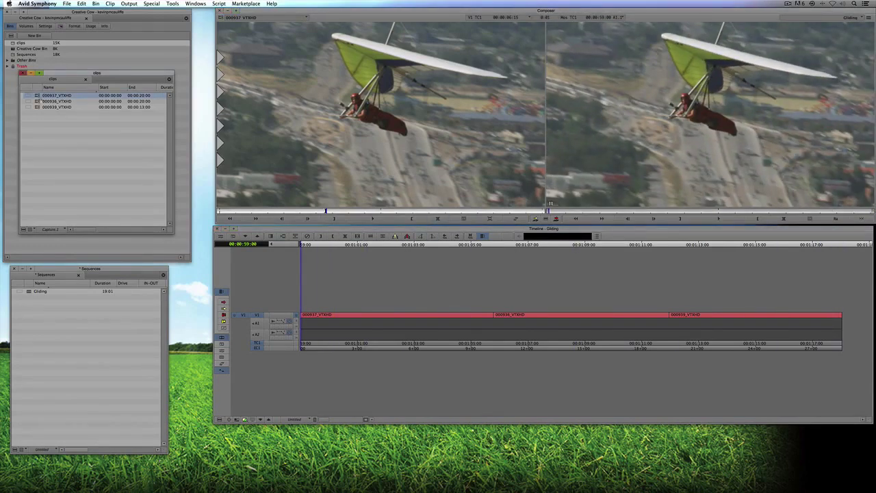
click(314, 316)
key(Home)
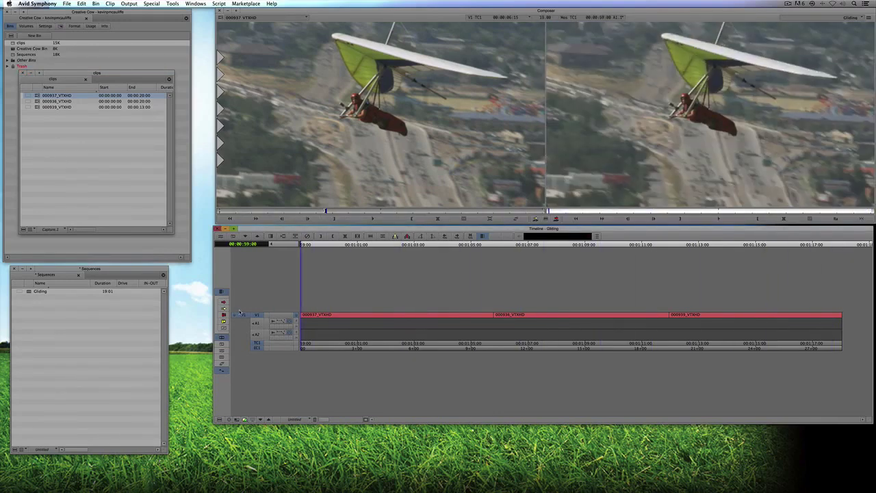
Step: Transcode all three source clips in the clips bin to DVCPro HD MXF on Mac Drive
click(61, 138)
key(super+a)
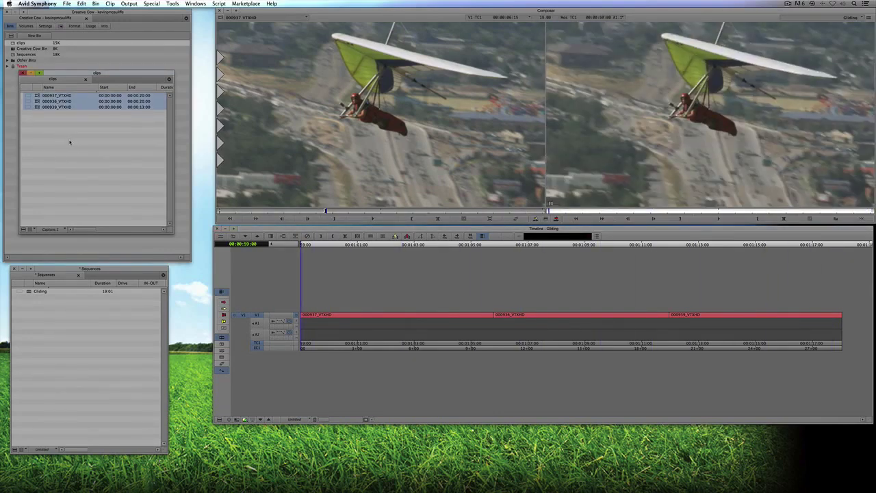
right_click(34, 95)
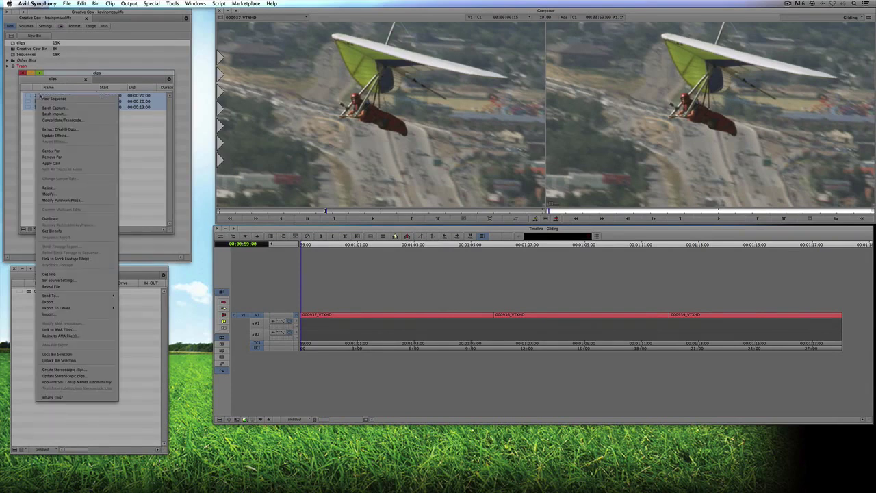
click(68, 121)
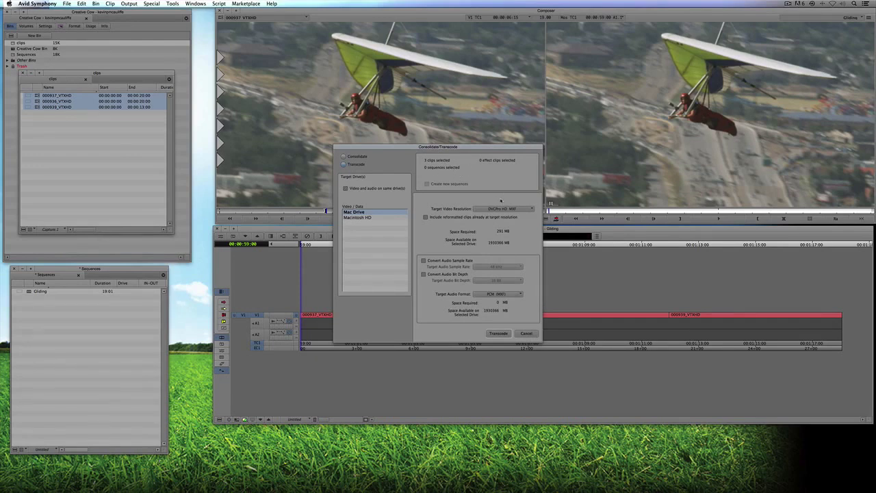
click(498, 333)
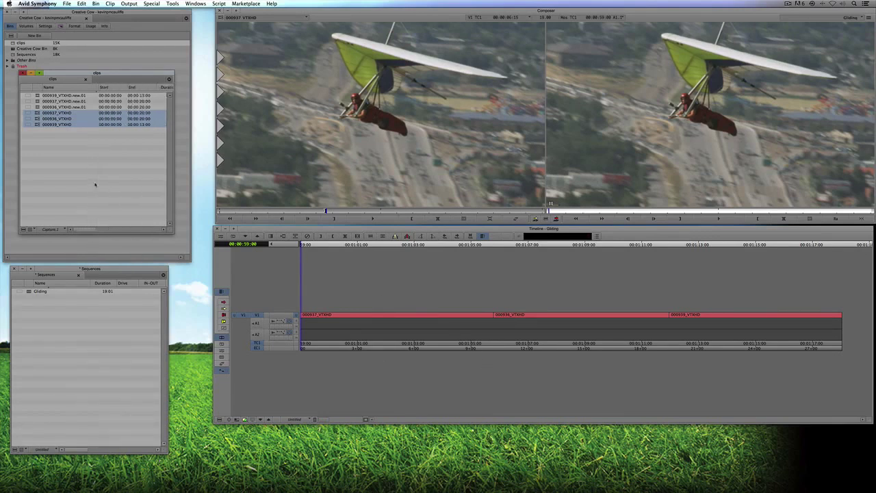
Step: Add an edit in the Gliding sequence's first shot at about 00:01:03:09
drag(440, 317, 422, 318)
key(h)
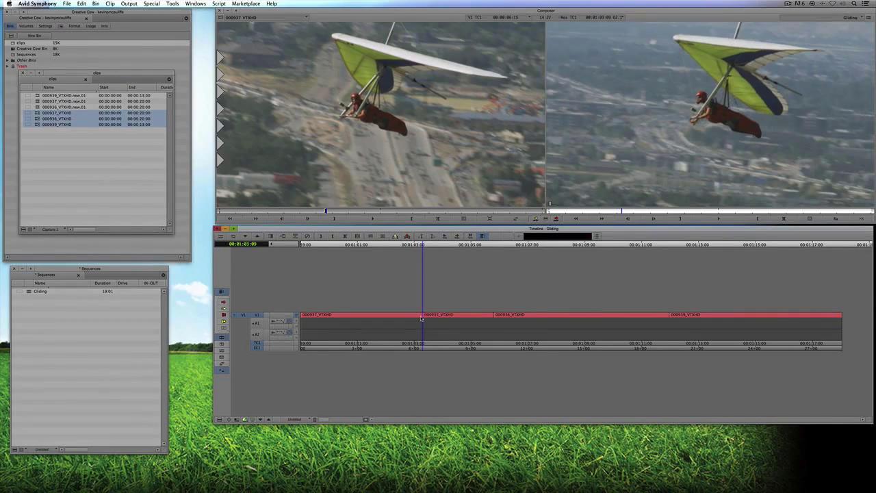
click(304, 125)
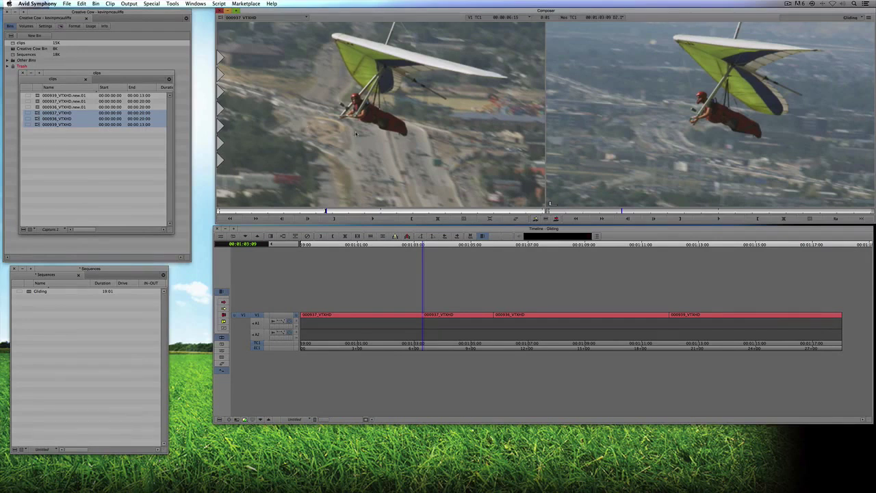
Step: Delete the three original AMA-linked master clips from the clips bin, keeping the transcoded .new.01 clips
click(58, 113)
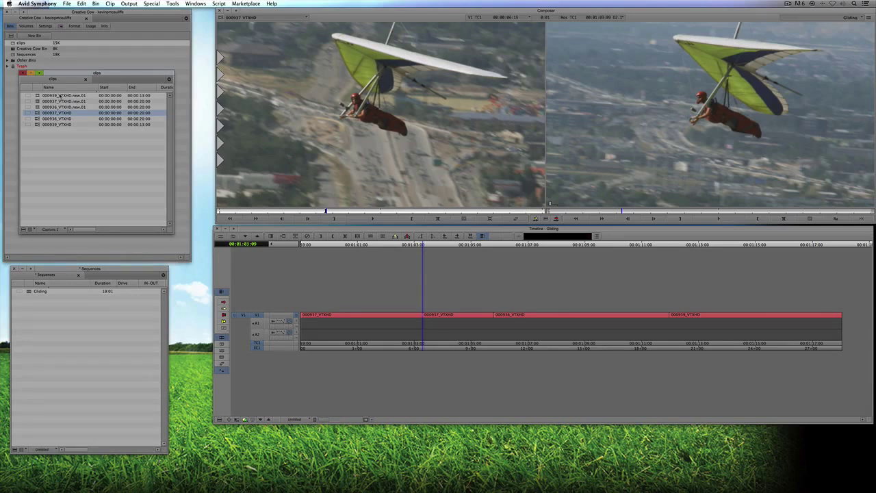
click(61, 132)
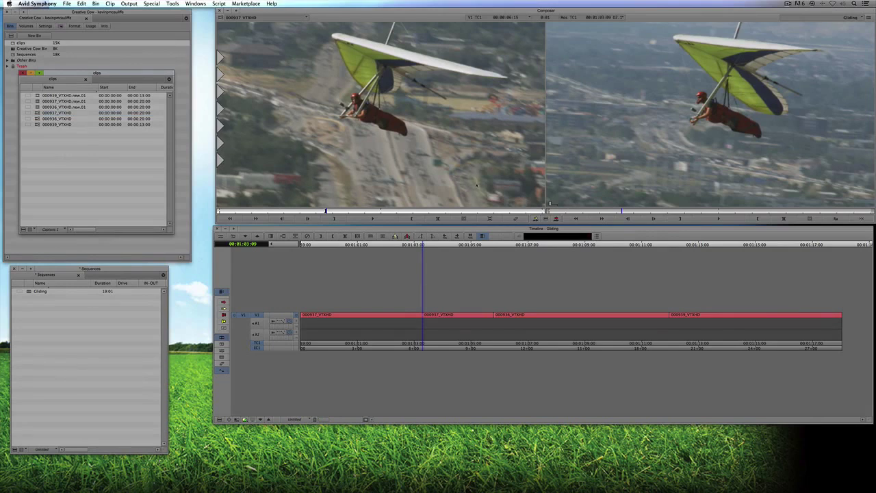
click(38, 125)
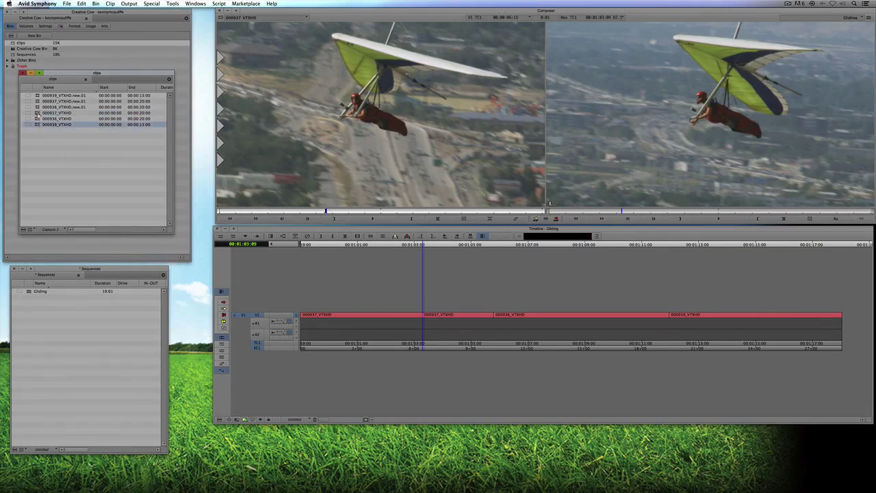
shift+click(39, 113)
key(Delete)
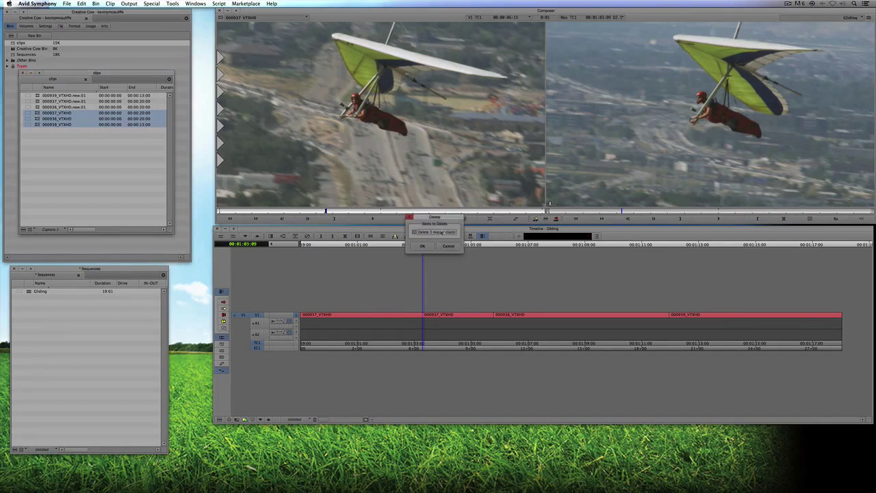
key(Return)
Step: Delete the Gliding sequence from the Sequences bin
click(31, 292)
key(Delete)
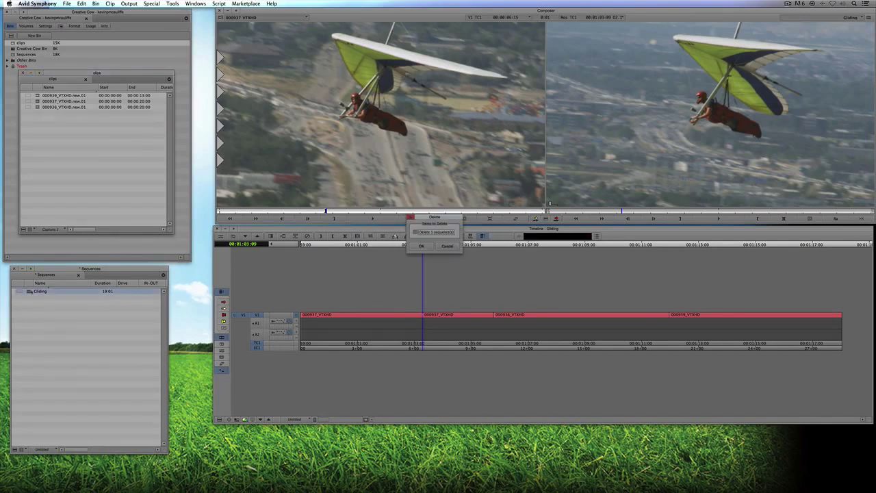
click(422, 246)
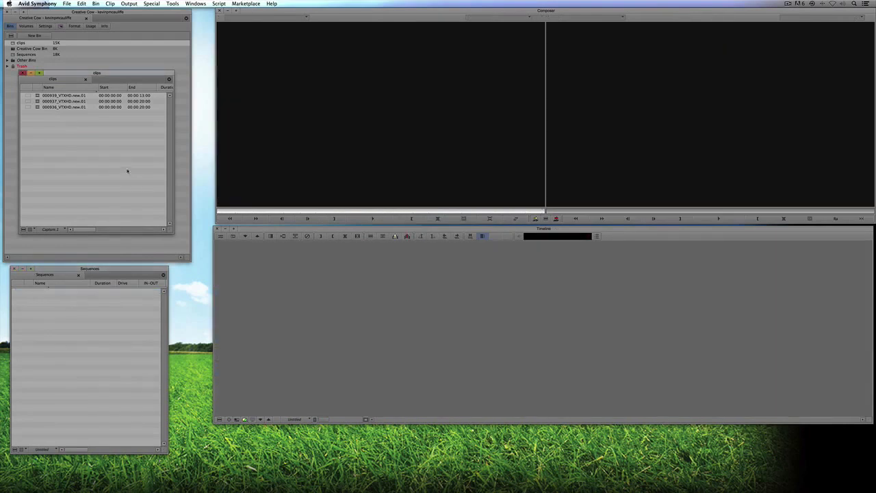
Step: Mark a section about 4:22 long in 000939_VTXHD.new.01 and splice it into a new sequence in the Sequences bin
double_click(63, 95)
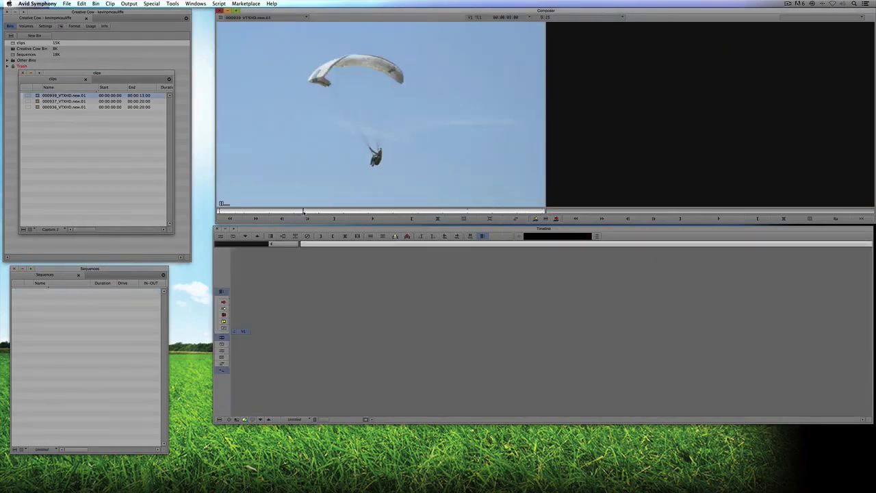
click(323, 212)
click(434, 211)
key(o)
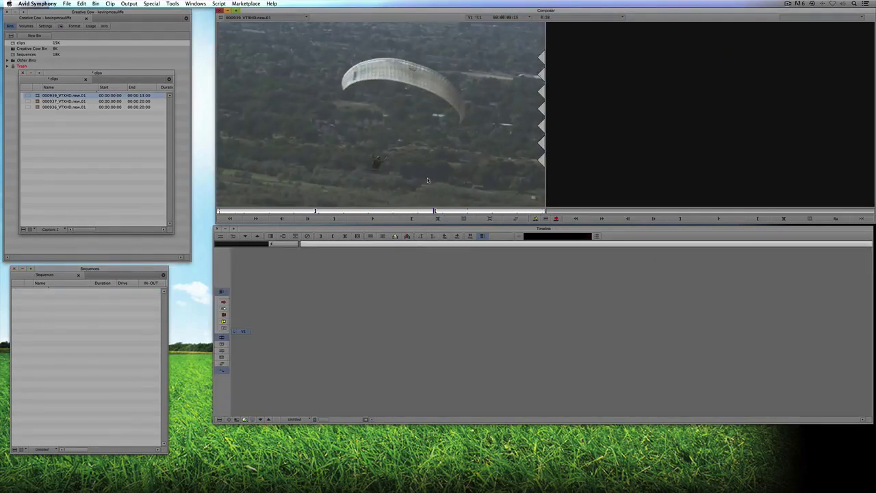
key(v)
click(438, 295)
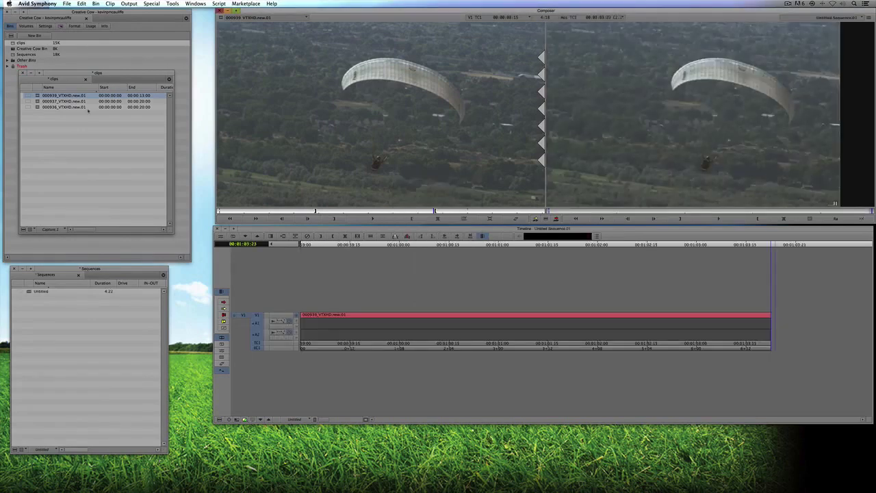
Step: Mark a section of about 9 seconds in 000937_VTXHD.new.01 and splice it in as the second shot
drag(43, 101, 384, 134)
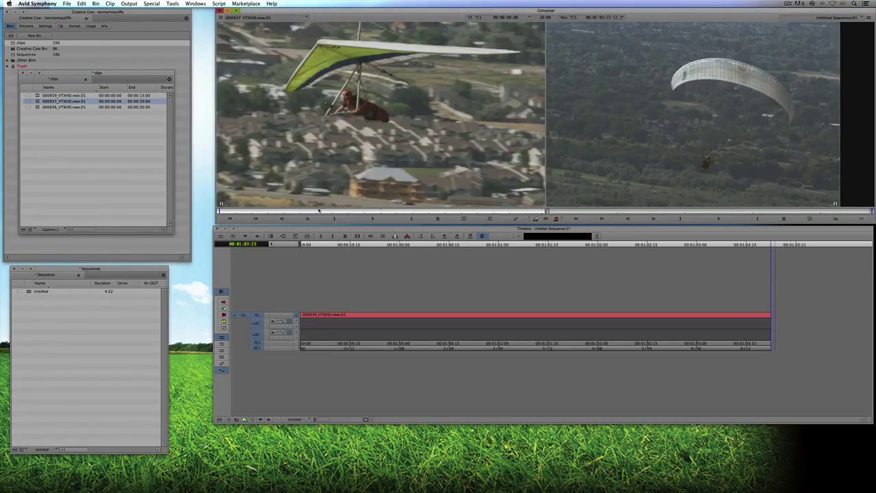
click(313, 211)
key(l)
key(l)
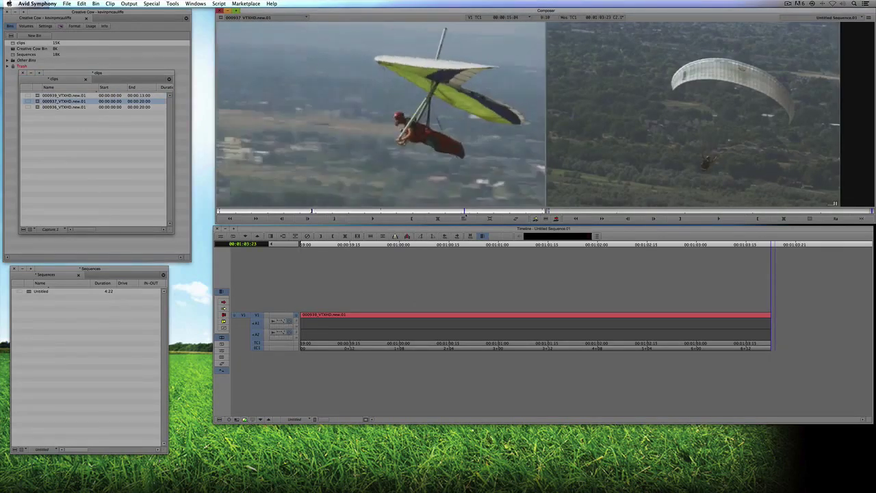
key(v)
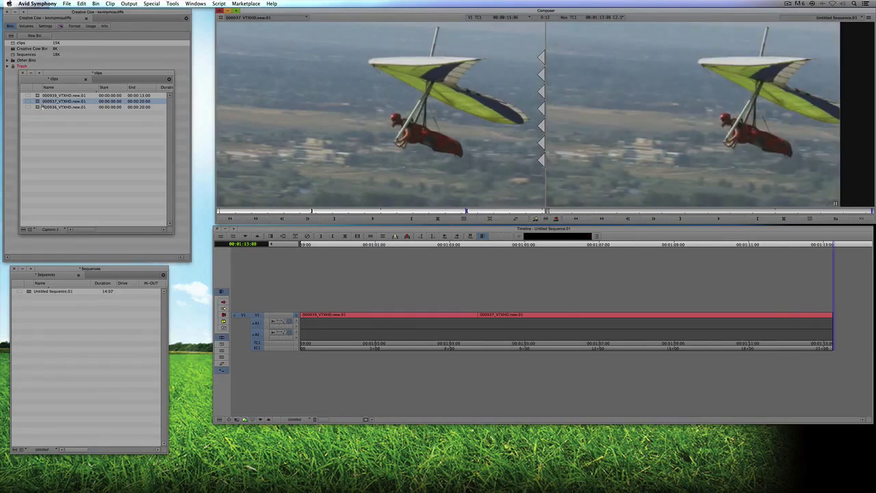
Step: Mark a section about 7:13 long in 000936_VTXHD.new.01 and splice it onto the end of the sequence
double_click(42, 106)
key(l)
key(l)
key(l)
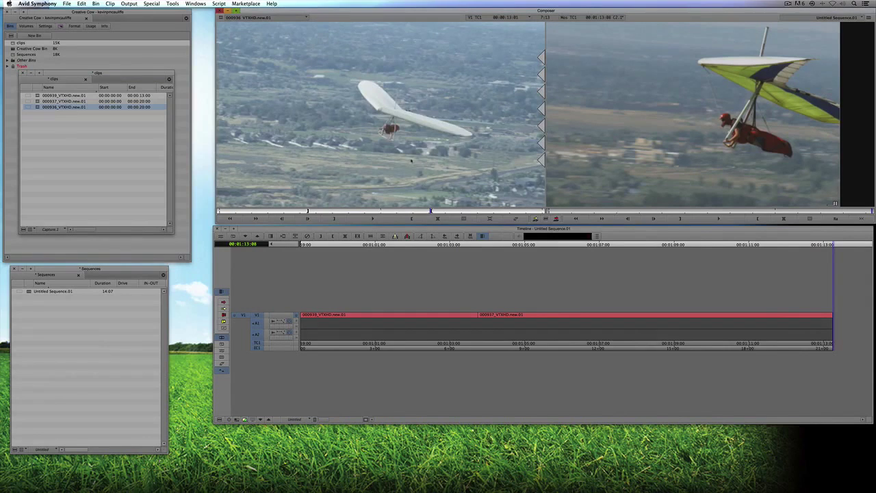
key(v)
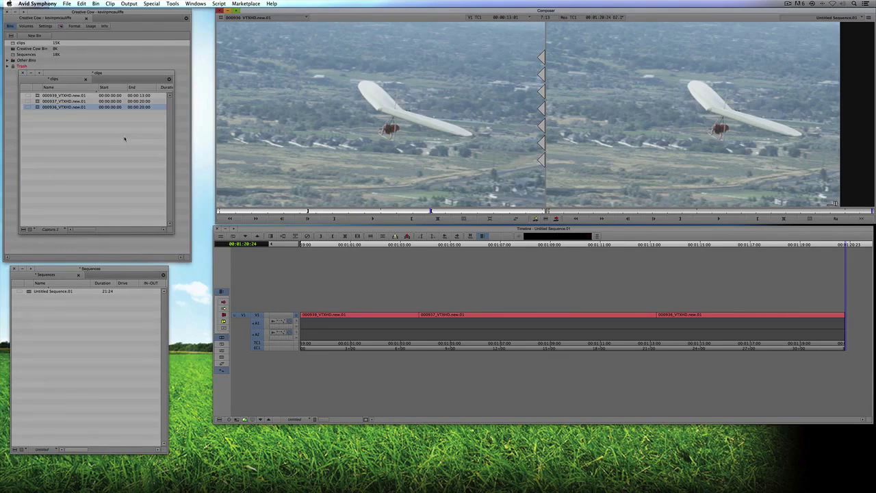
Step: Rename the new sequence built from the transcoded clips as Gliding
click(35, 292)
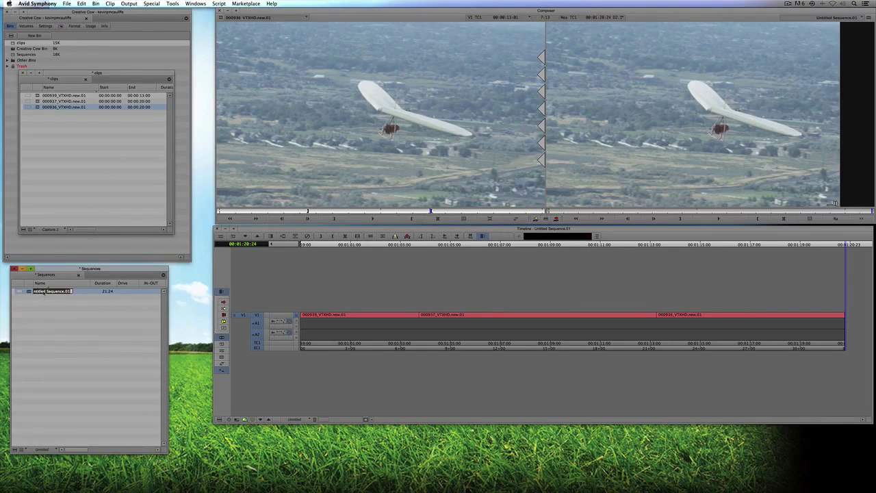
key(BackSpace)
text(Gliding)
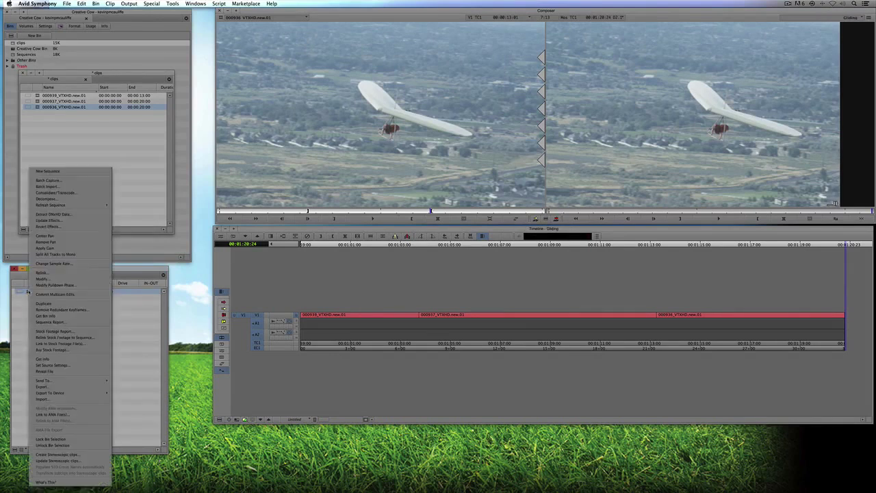
Step: Consolidate the Gliding sequence to Mac Drive with skipping of media files already on the target drive turned off
right_click(29, 293)
click(68, 192)
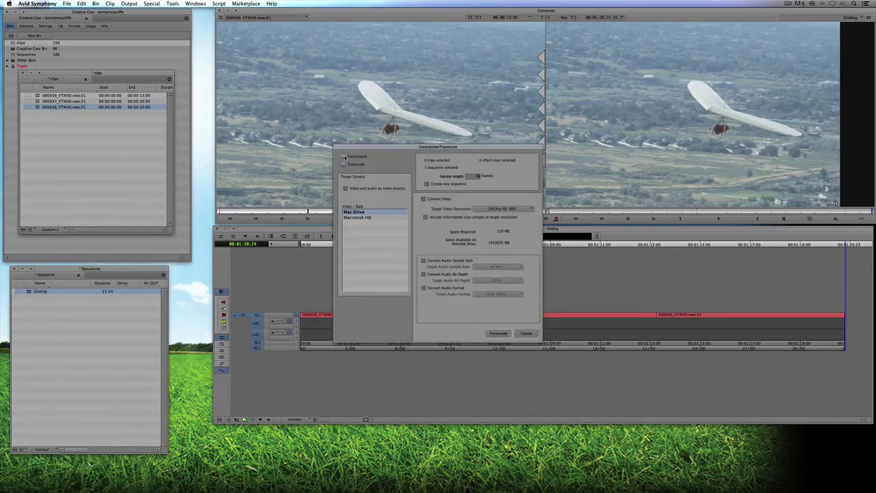
click(344, 157)
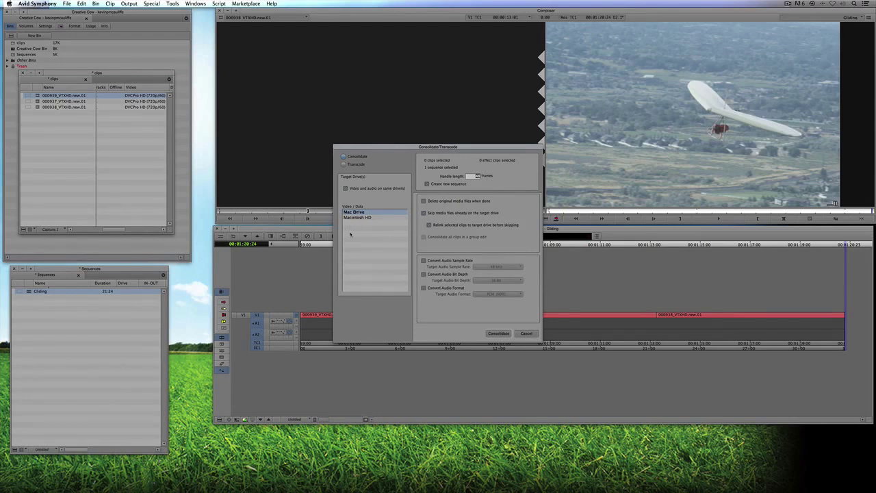
click(423, 213)
click(500, 334)
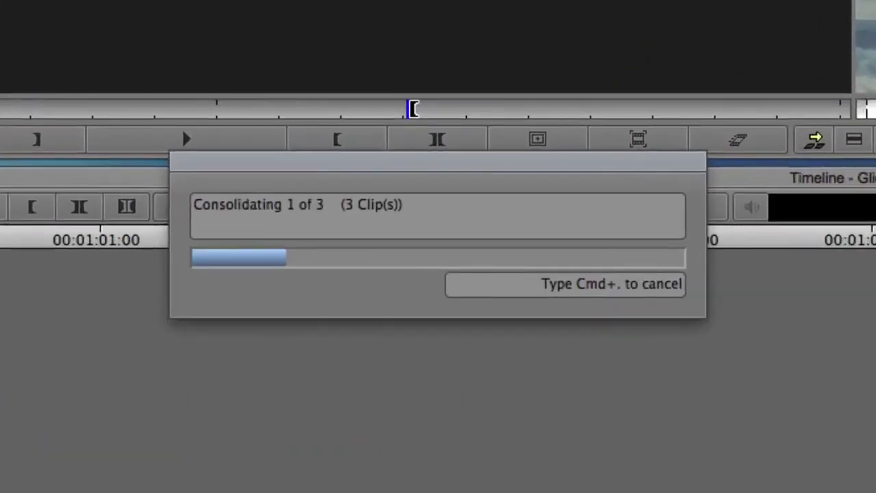